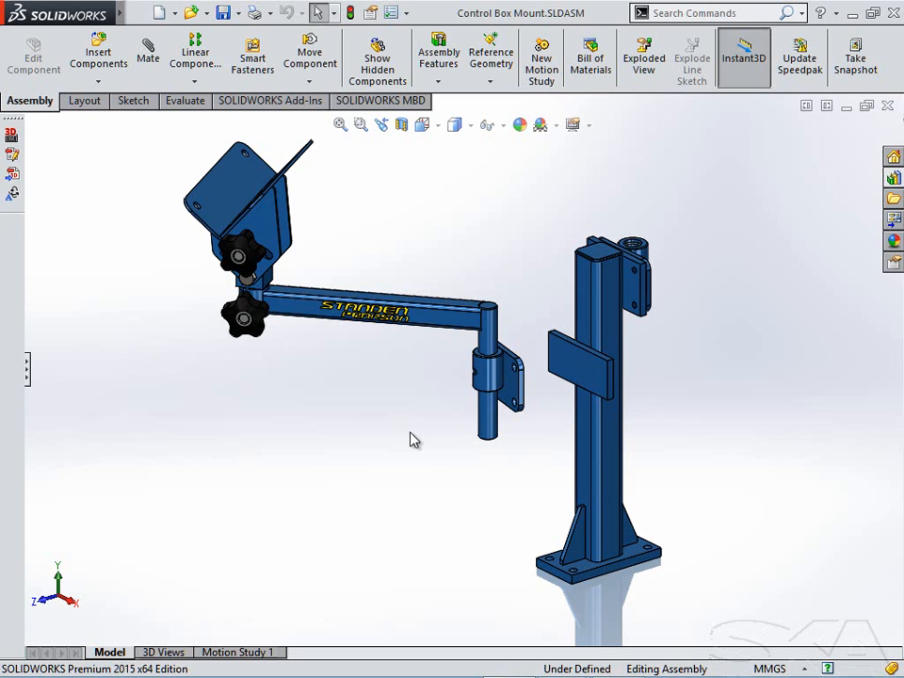
- Apply an advanced Profile Center mate between the flat back face of bracket 62197 and the face of the support's mounting plate
middle_click_drag(543, 386, 480, 379)
left_click(486, 359)
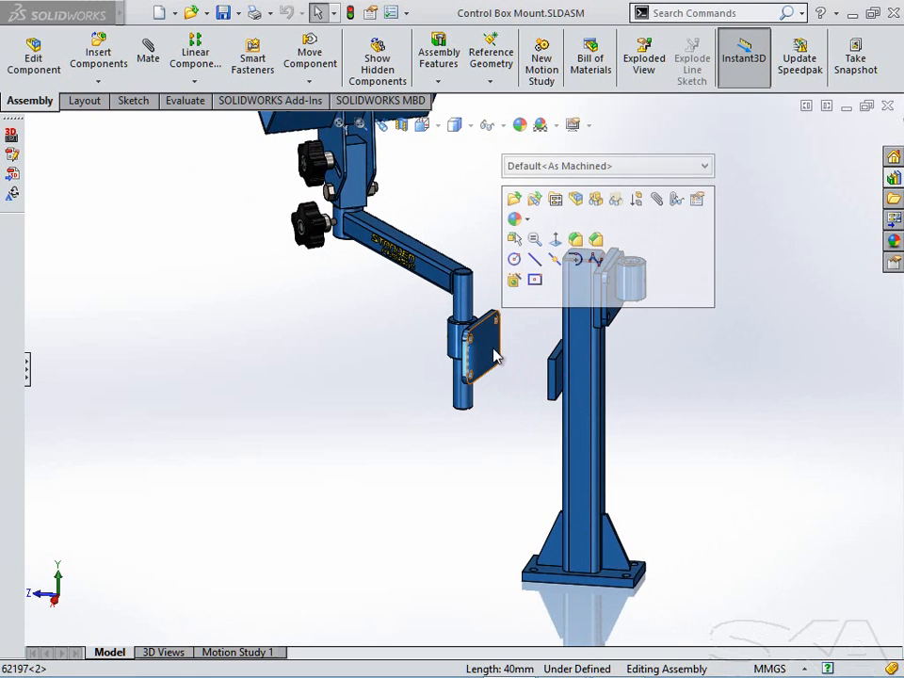
left_click(513, 340)
right_click(493, 346)
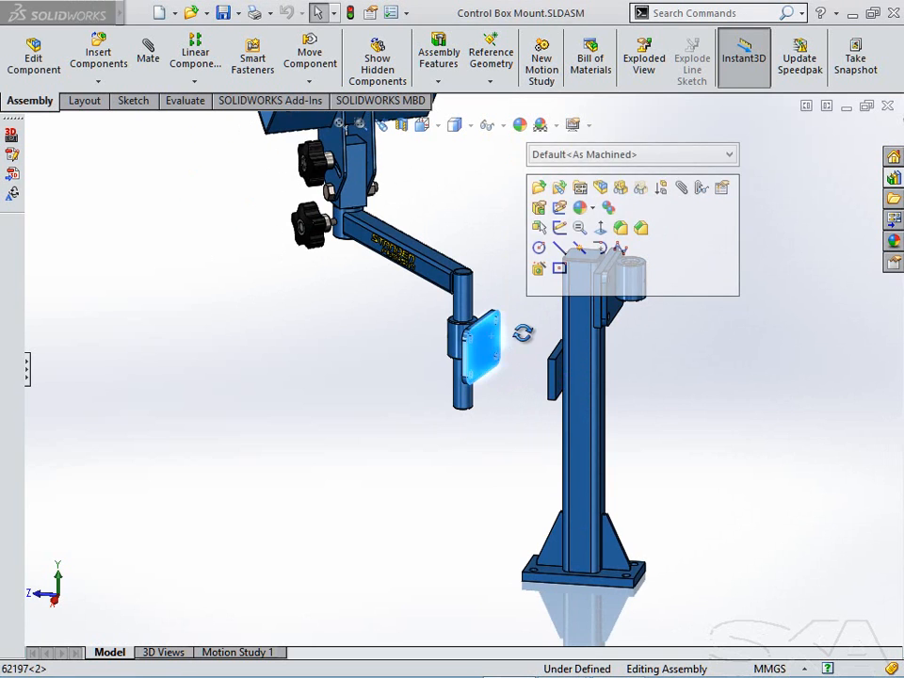
middle_click_drag(517, 339, 599, 342)
right_click(621, 340)
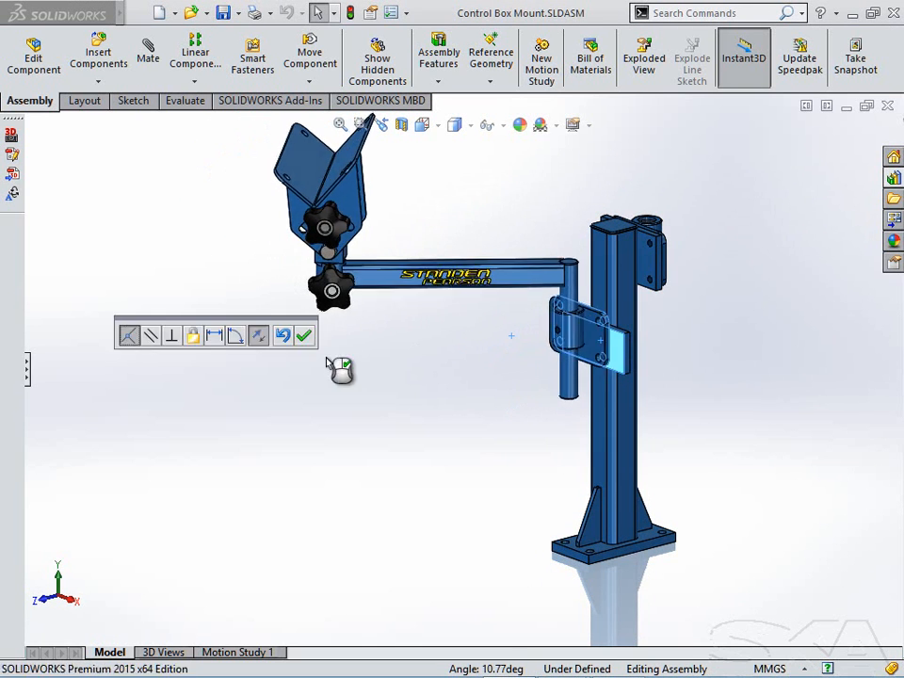
left_click(26, 371)
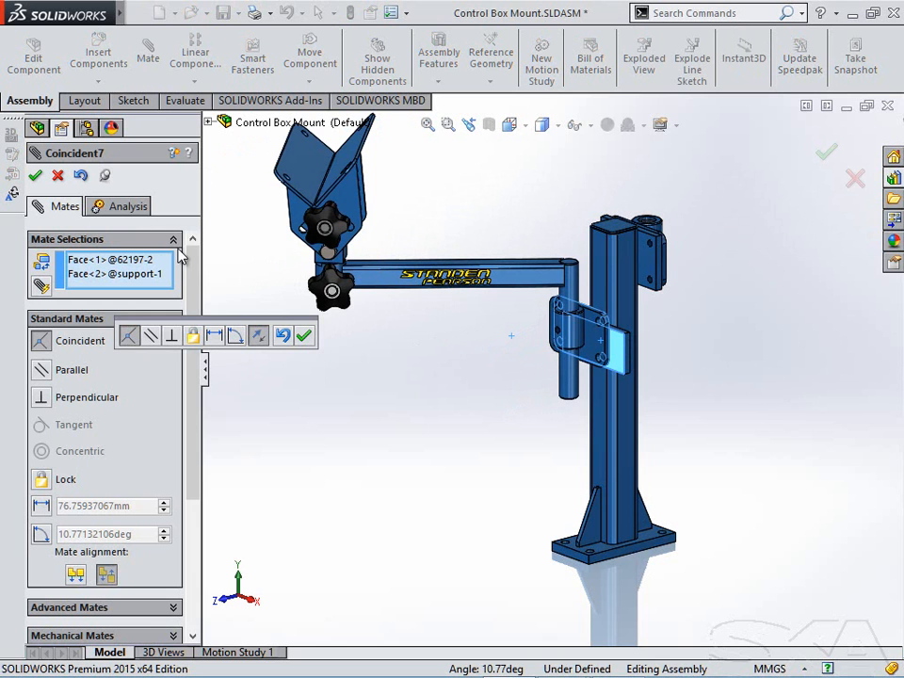
left_click_drag(195, 269, 195, 357)
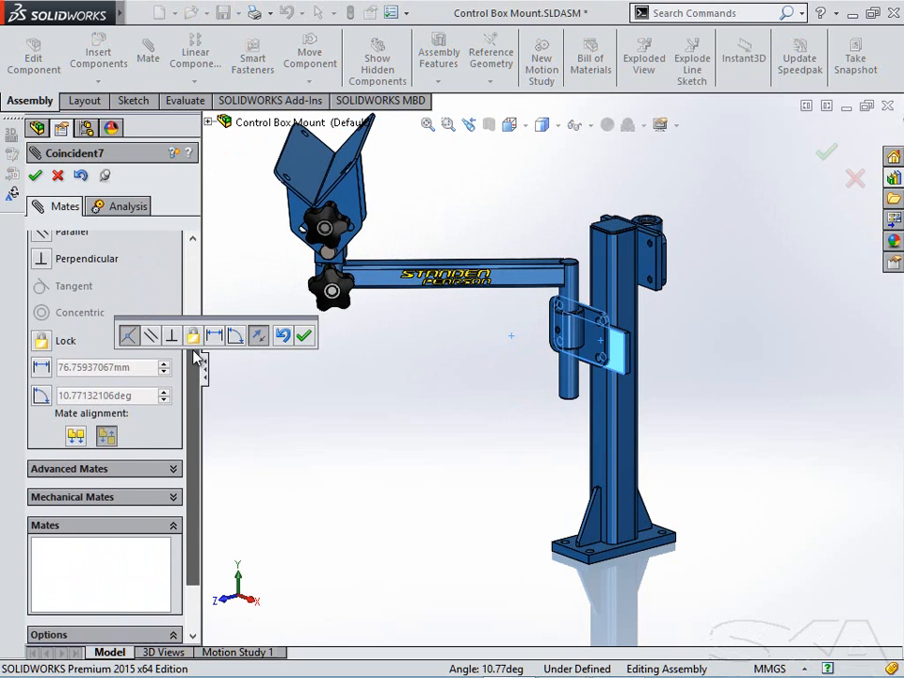
left_click(129, 475)
left_click_drag(196, 478, 196, 368)
left_click(40, 335)
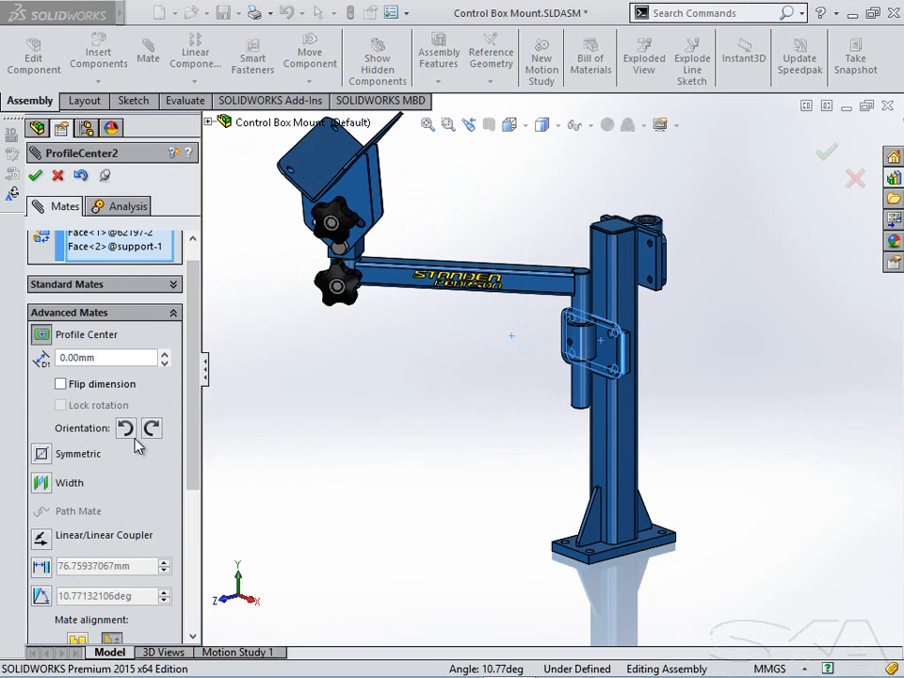
- Cycle the Profile Center mate's orientation until the arm stands upright again, accept the mate and finish mating
left_click(151, 429)
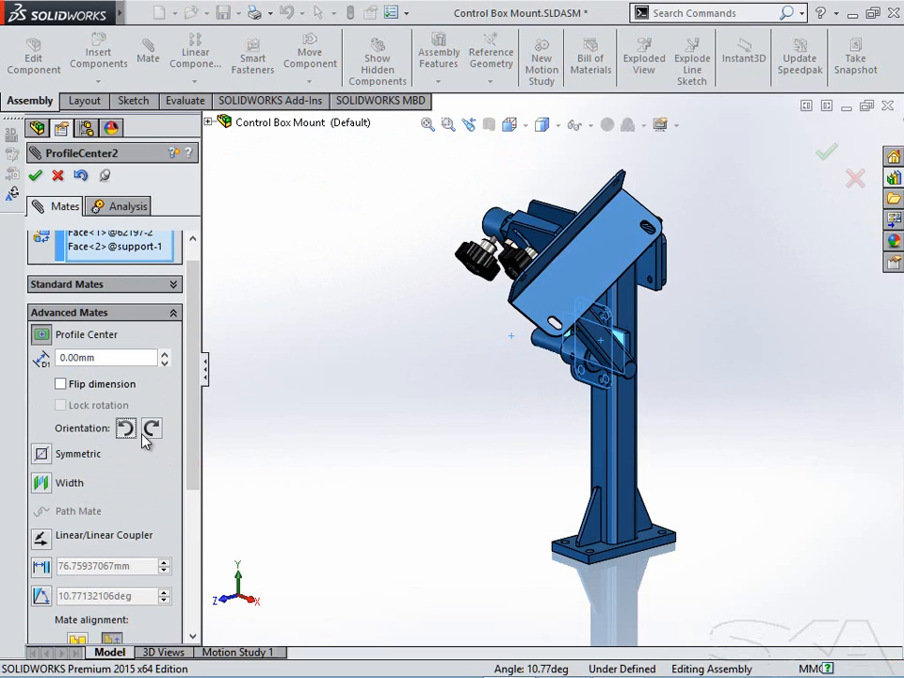
left_click(151, 429)
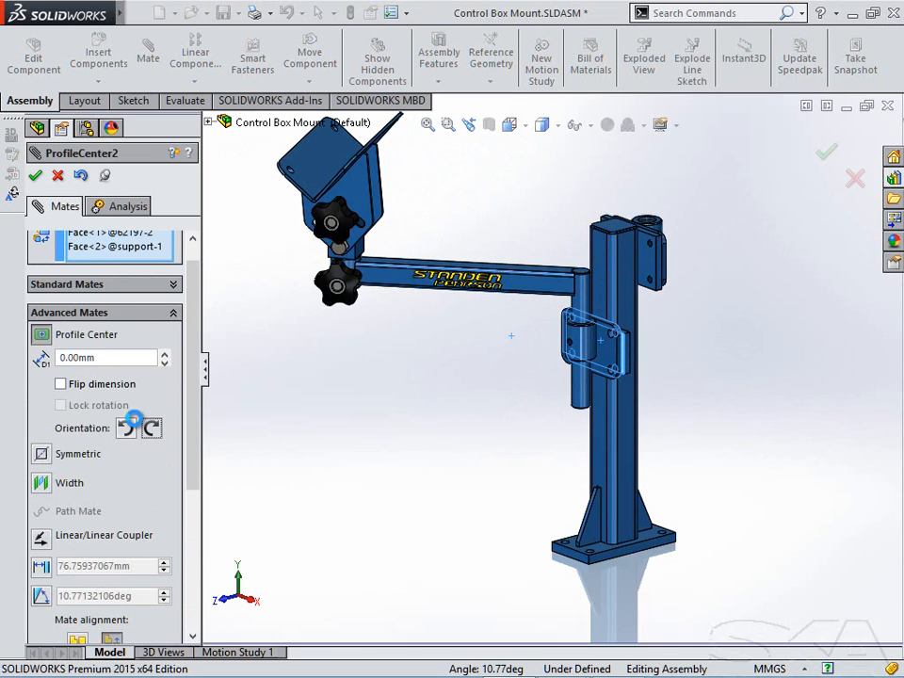
left_click(35, 176)
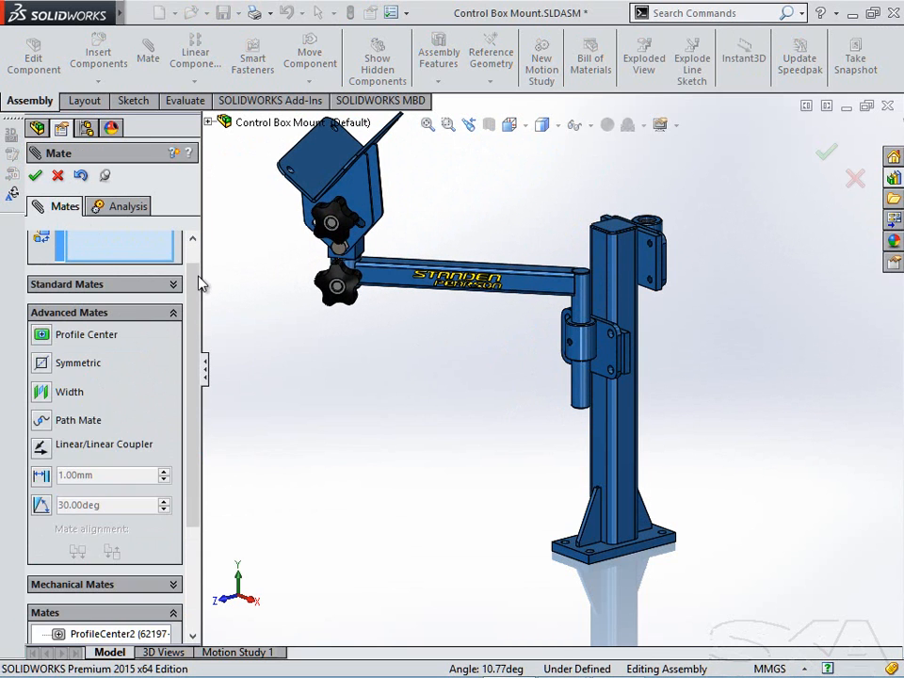
left_click(58, 177)
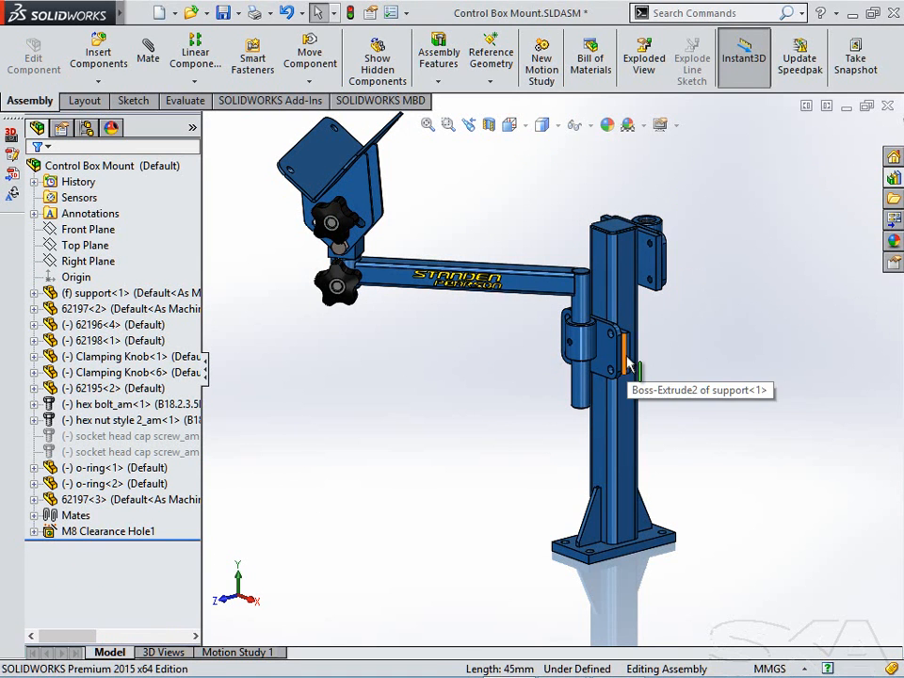
- Set the height of the support's mounting plate to 65 mm
scroll(627, 361, "up", 1)
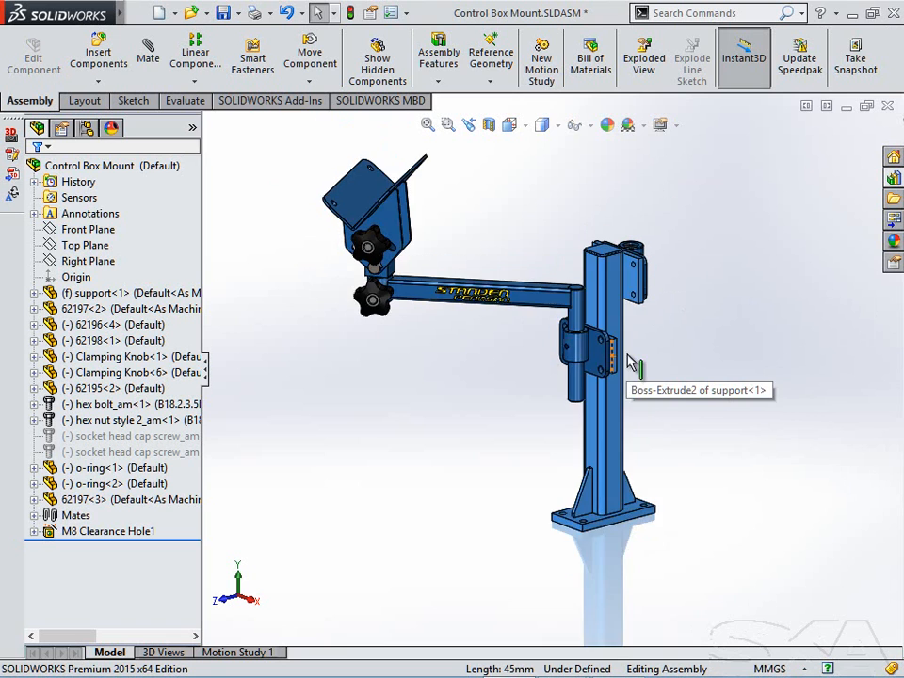
scroll(627, 363, "down", 5)
left_click(598, 369)
double_click(636, 378)
left_click_drag(678, 327, 786, 259)
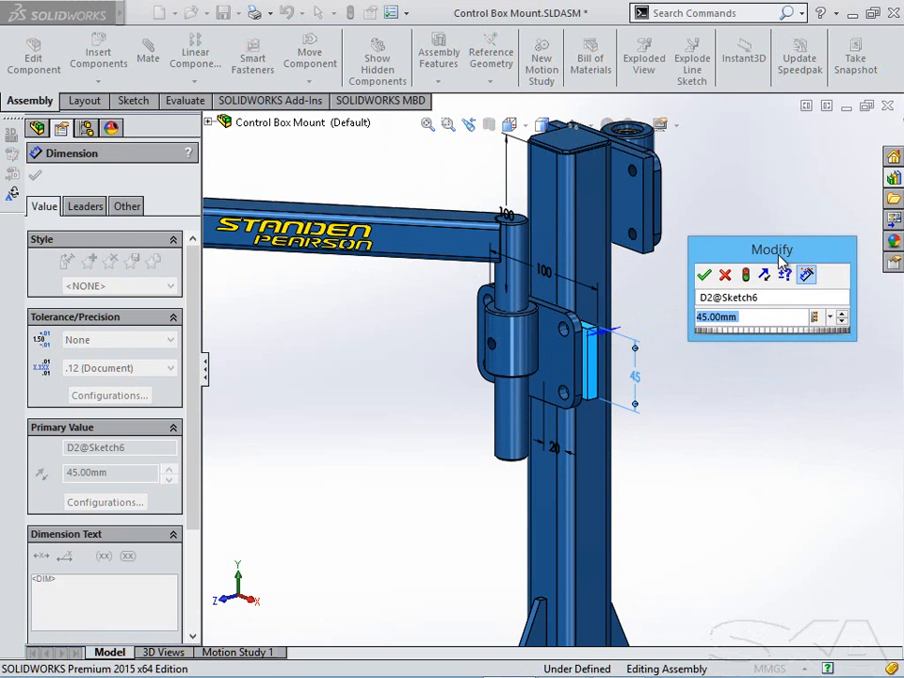
type("65")
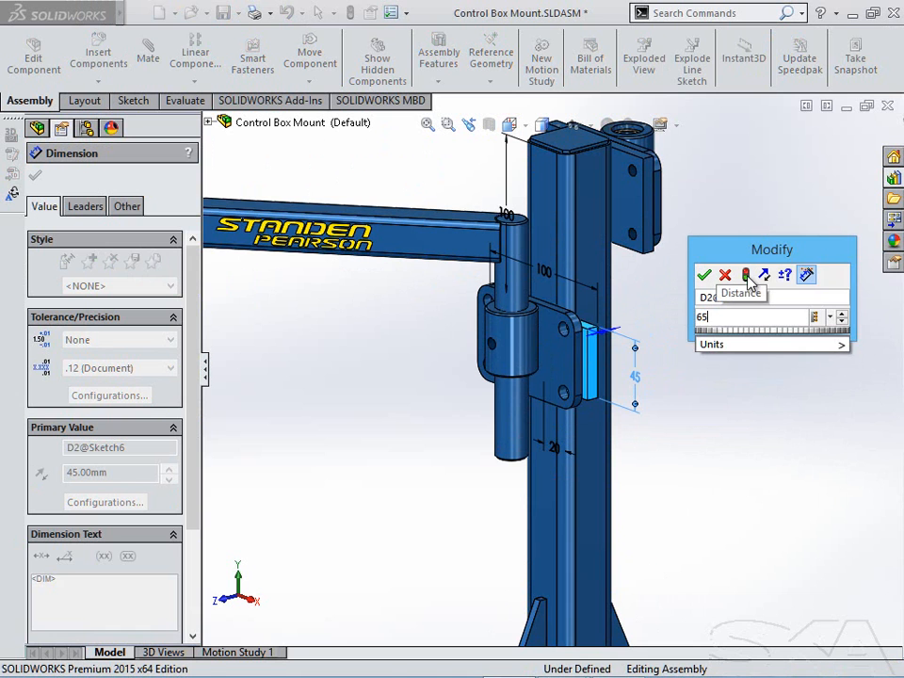
left_click(704, 274)
key("Escape")
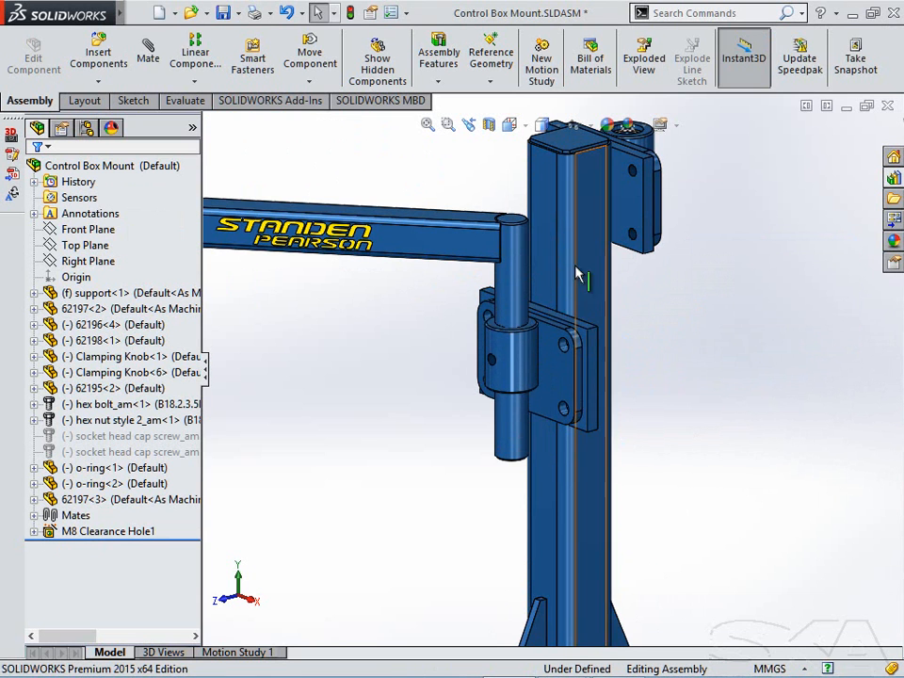
- Set the mounting plate's distance below the top of the support post to 125 mm
left_click(516, 235)
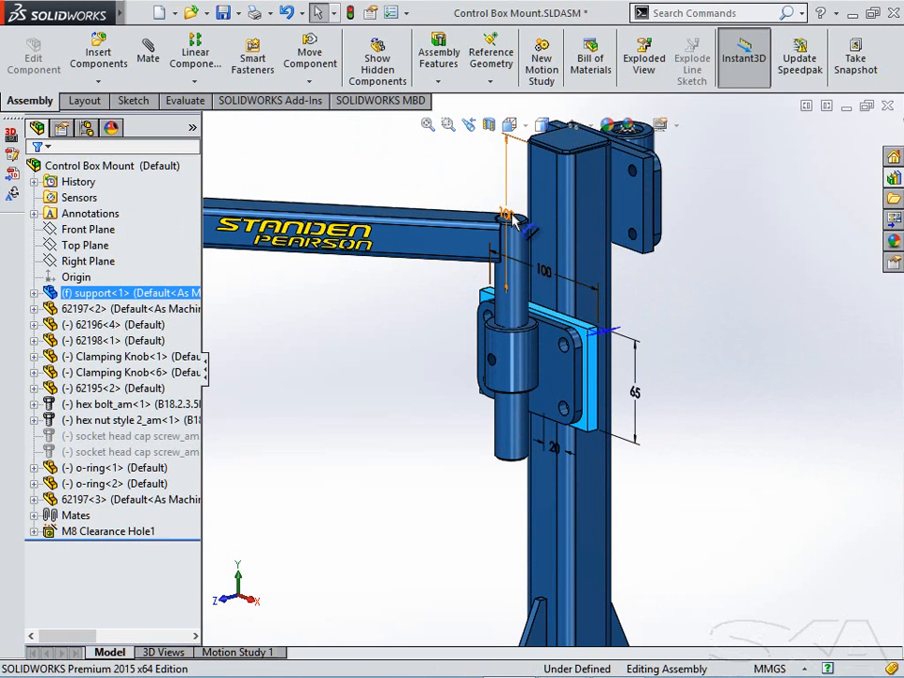
double_click(508, 217)
left_click_drag(481, 187, 296, 130)
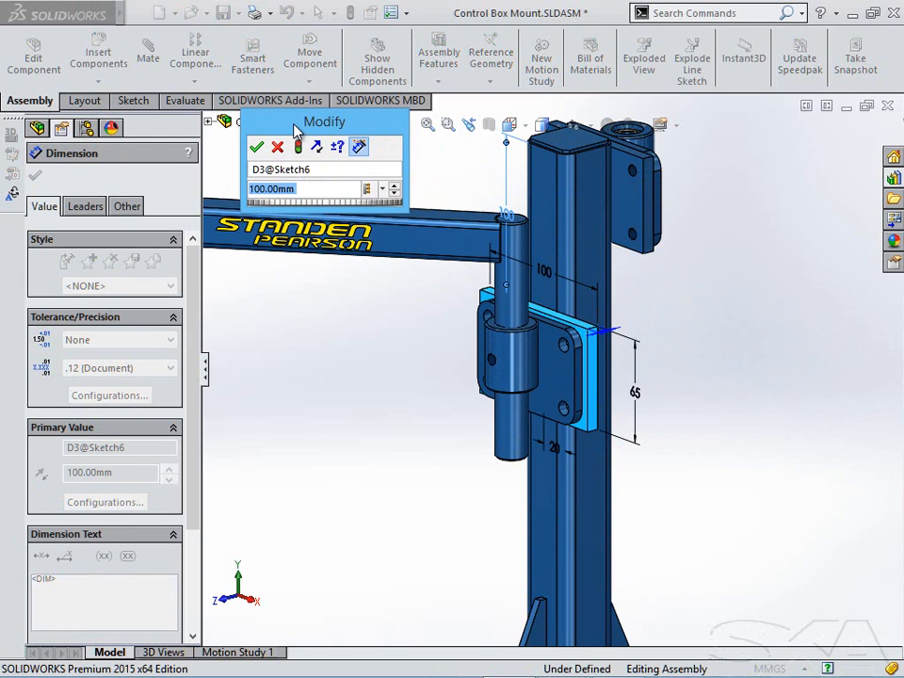
type("125")
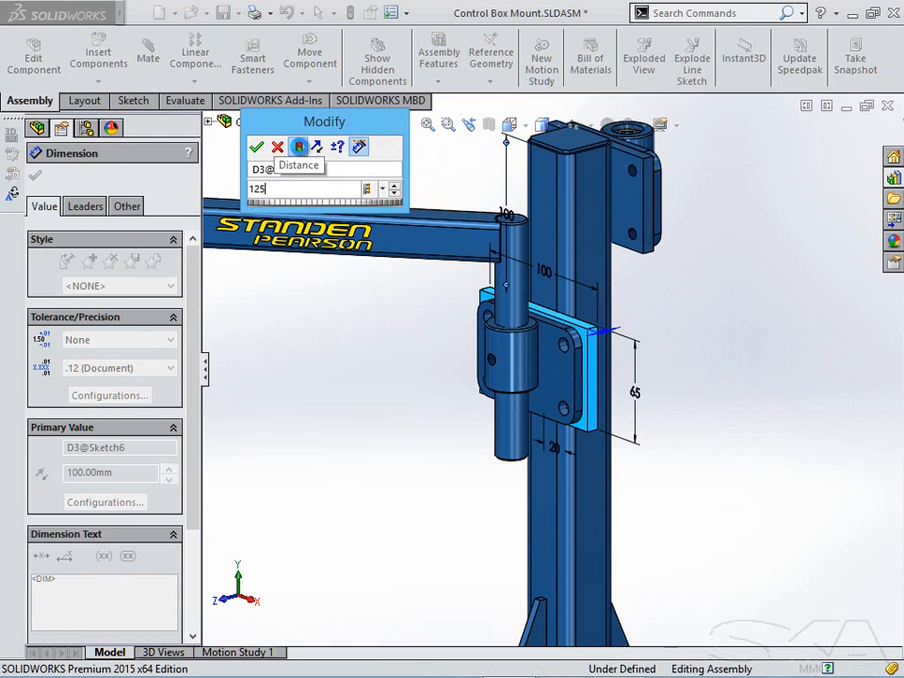
left_click(299, 145)
left_click(256, 147)
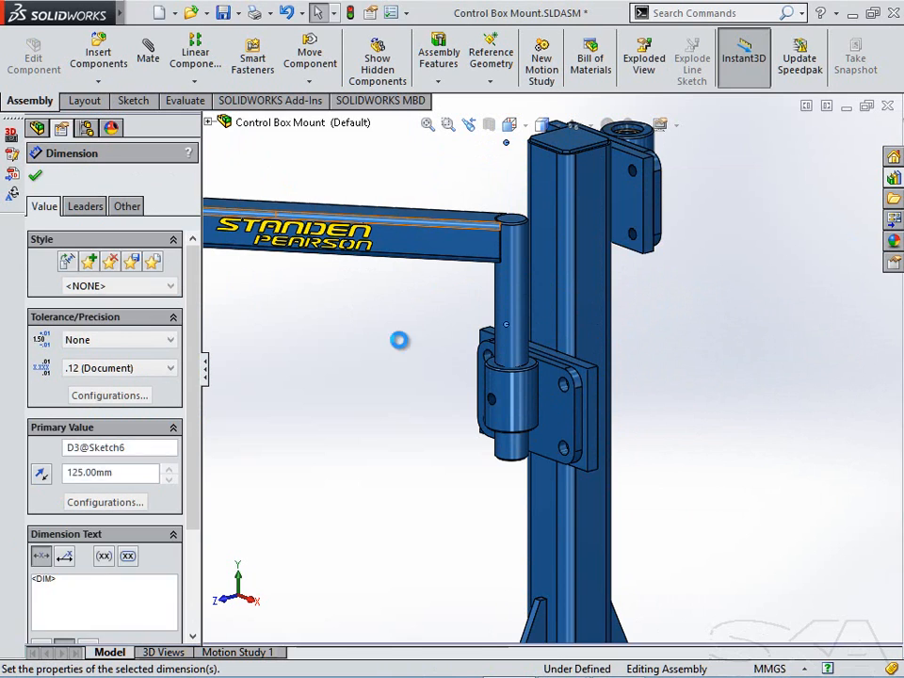
left_click(439, 428)
- Start a Width mate using the arm's shaft end and underside faces with the bracket collar's bottom and top faces
middle_click_drag(440, 428, 442, 262)
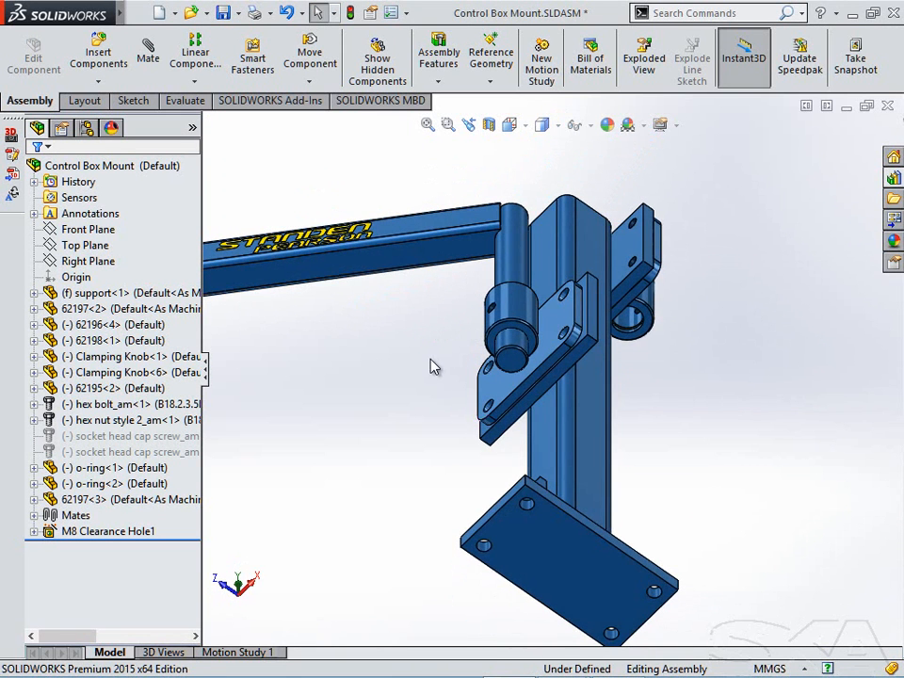
scroll(430, 366, "down", 1)
middle_click_drag(469, 363, 555, 391, "ctrl")
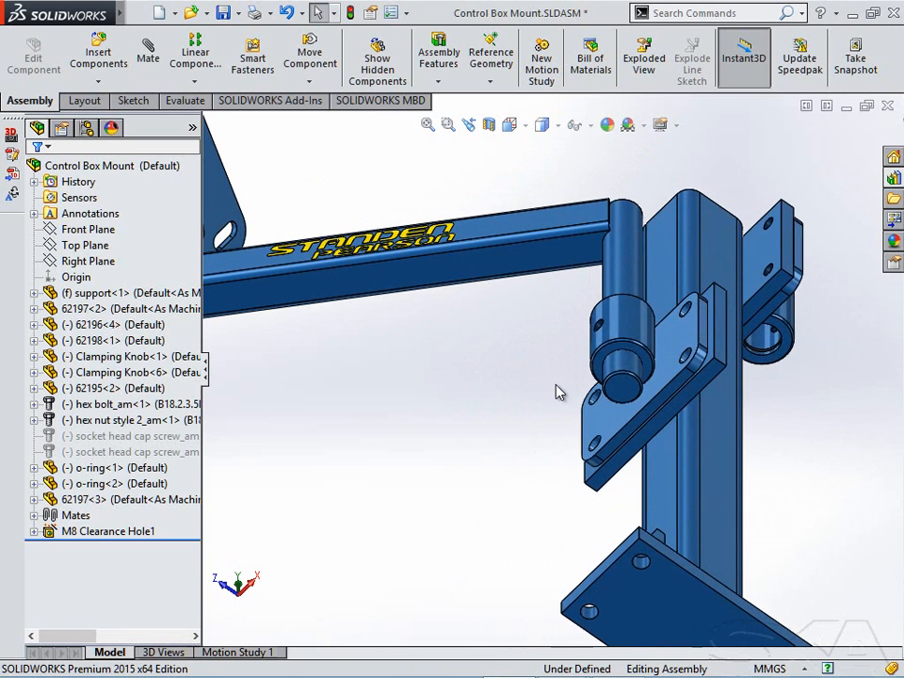
left_click(614, 397)
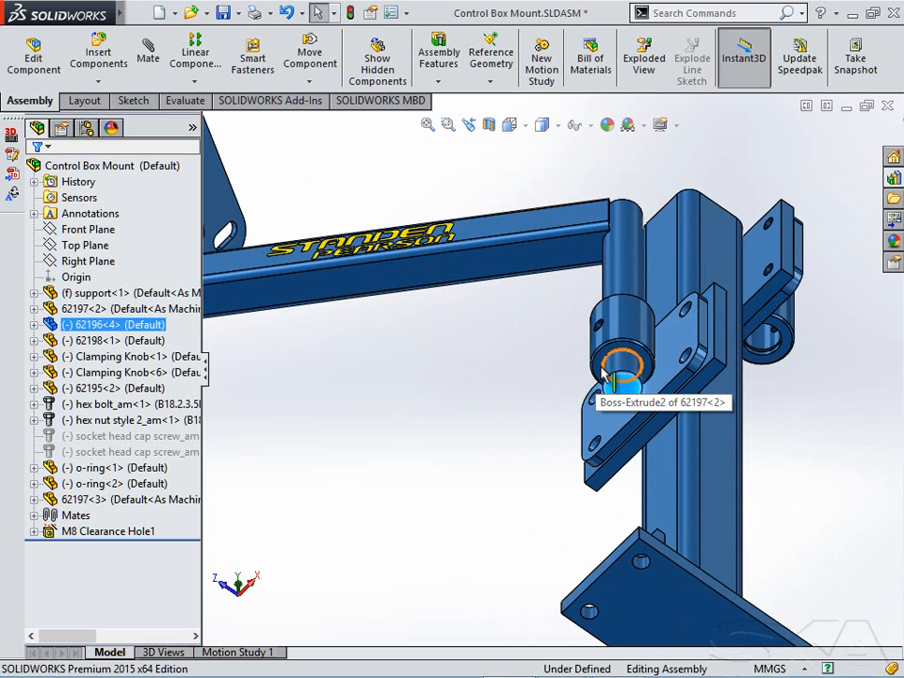
left_click(601, 374, "ctrl")
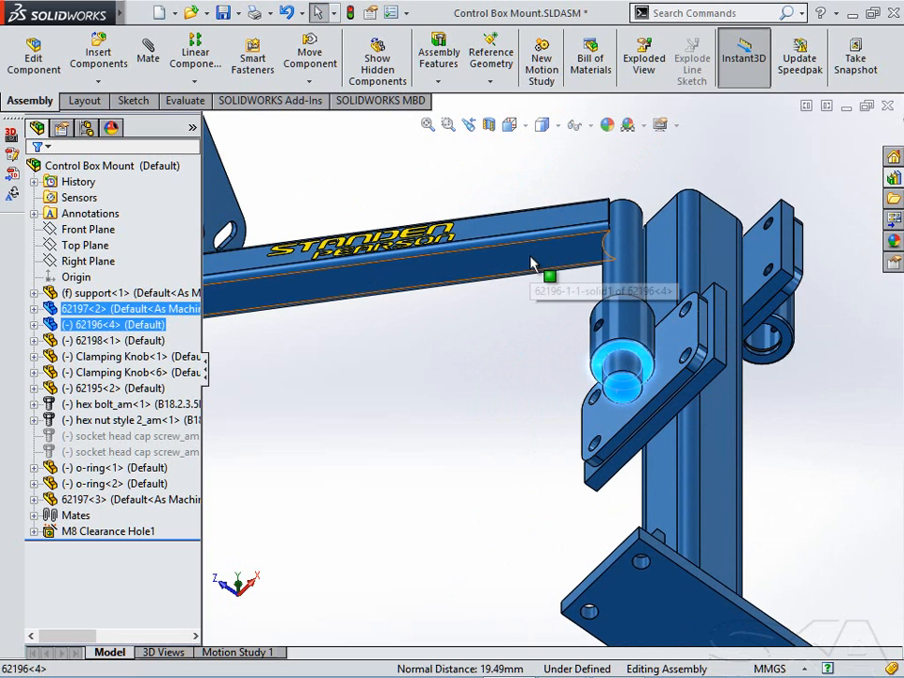
left_click(530, 259, "ctrl")
middle_click_drag(545, 314, 580, 370)
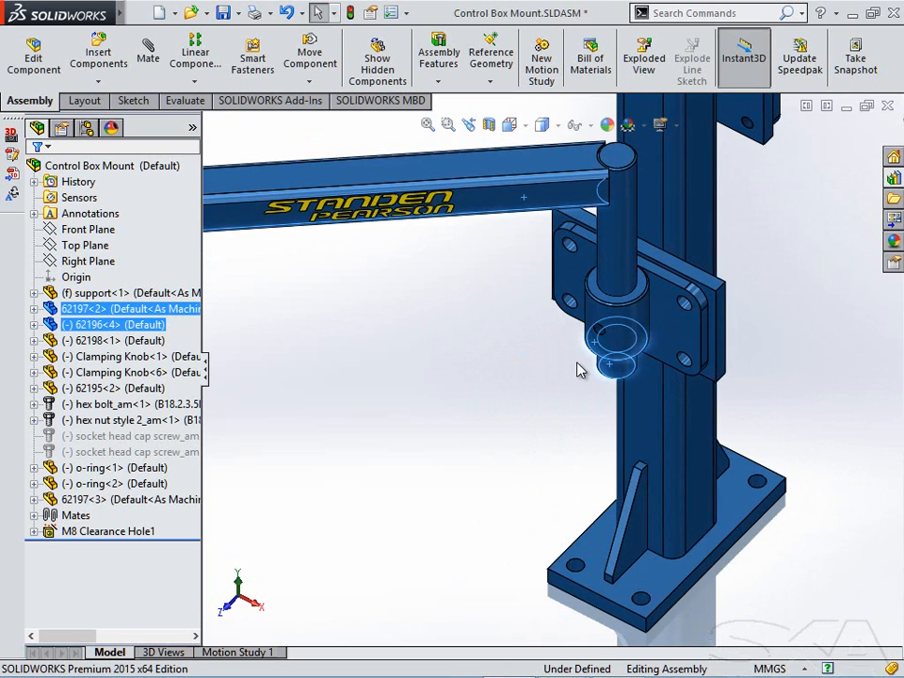
left_click(603, 303, "ctrl")
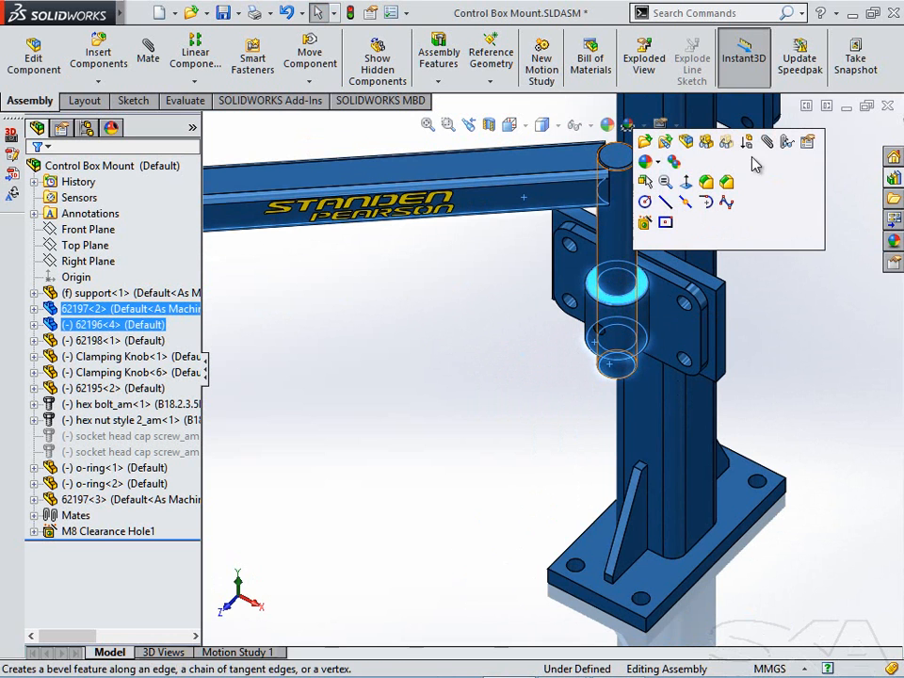
left_click(769, 147)
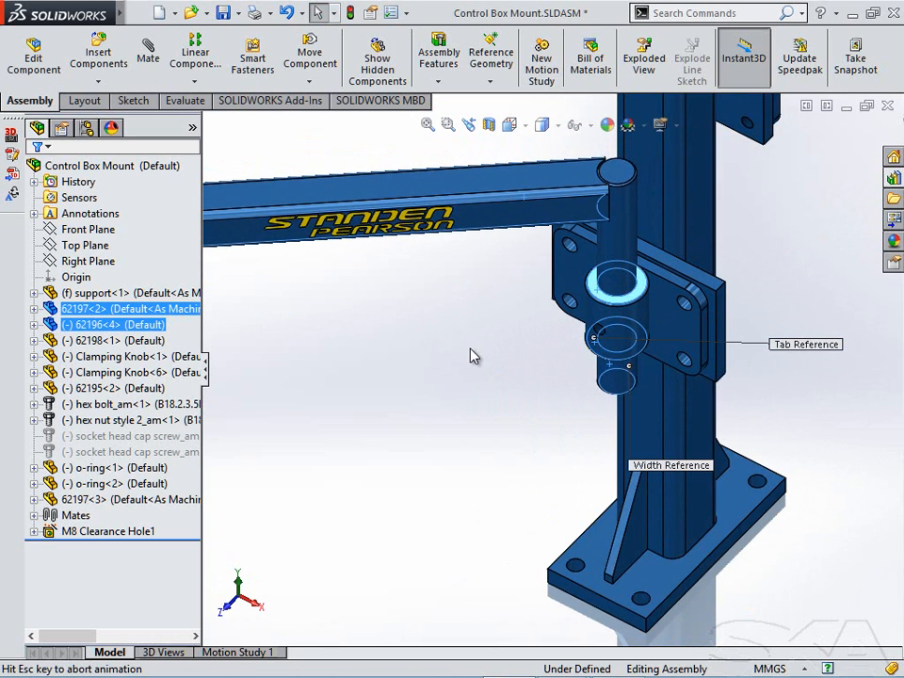
- Try the Dimension constraint for the Width mate between the arm and the collar
scroll(199, 358, "down", 3)
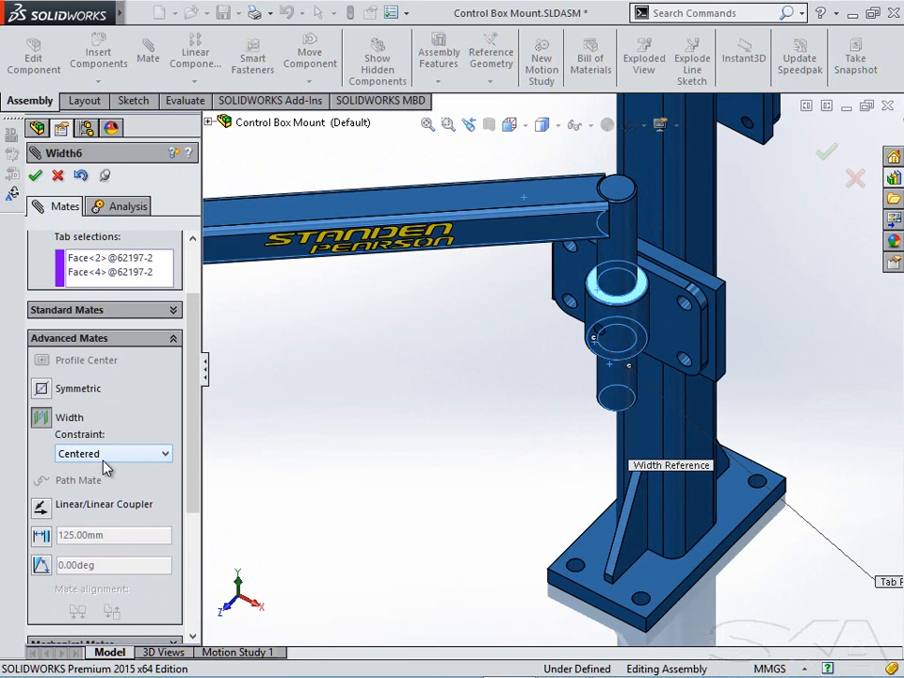
left_click(105, 459)
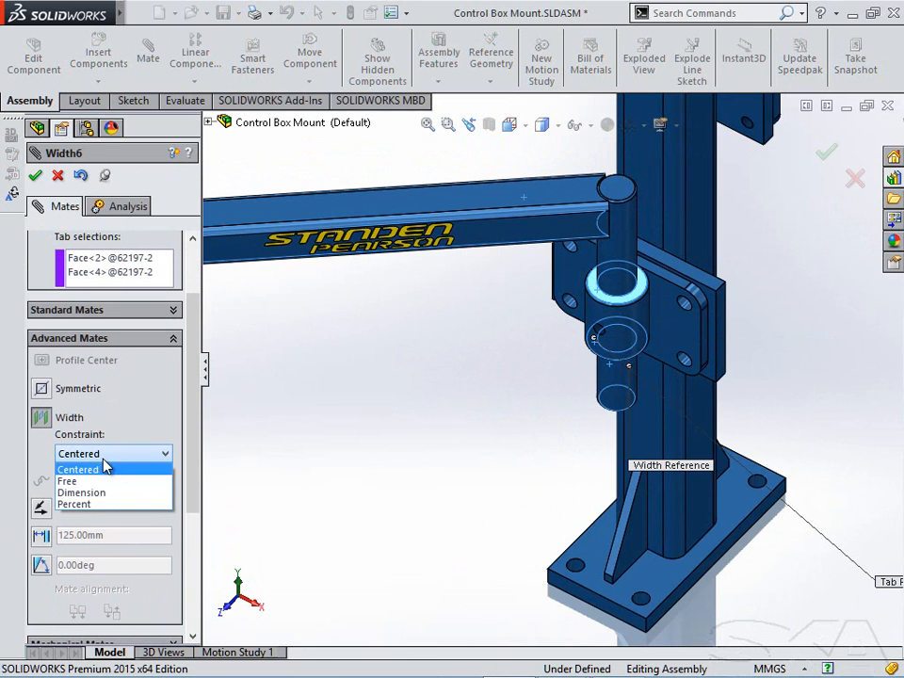
left_click(93, 489)
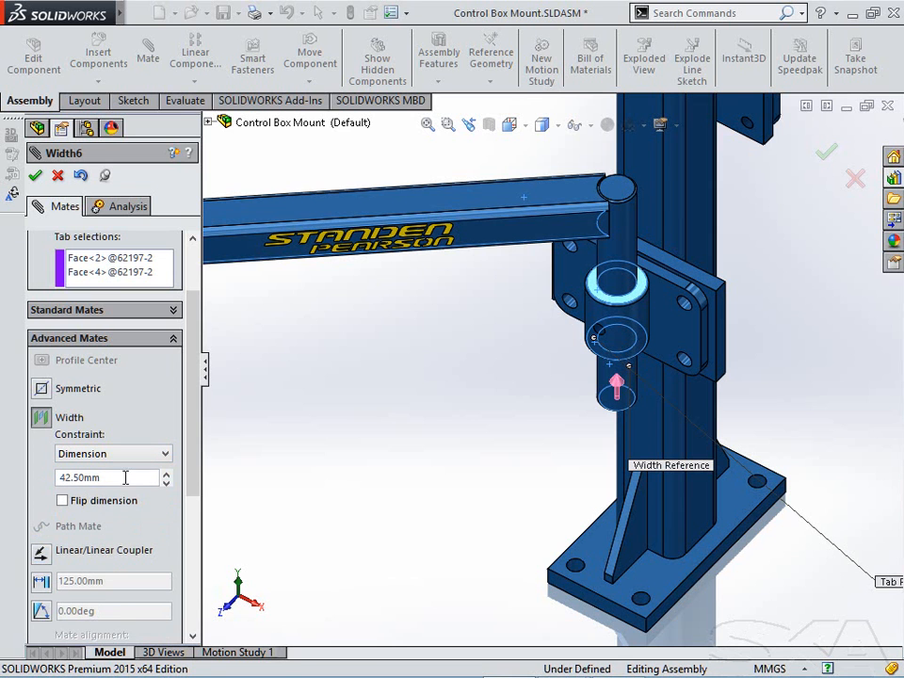
left_click(165, 474)
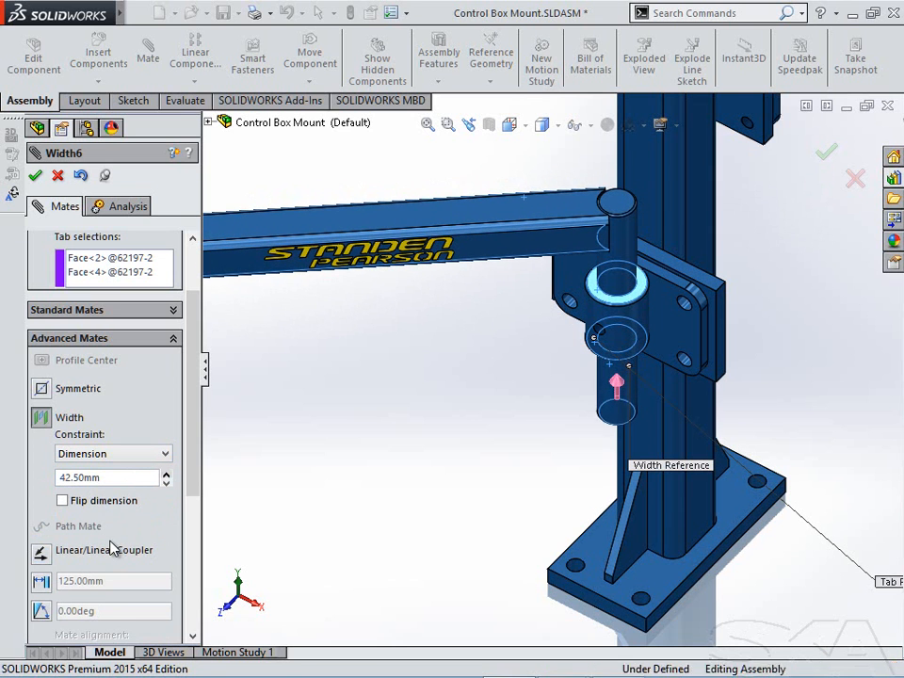
- Set the Width mate's constraint to Free, accept the mate and finish mating
left_click(111, 454)
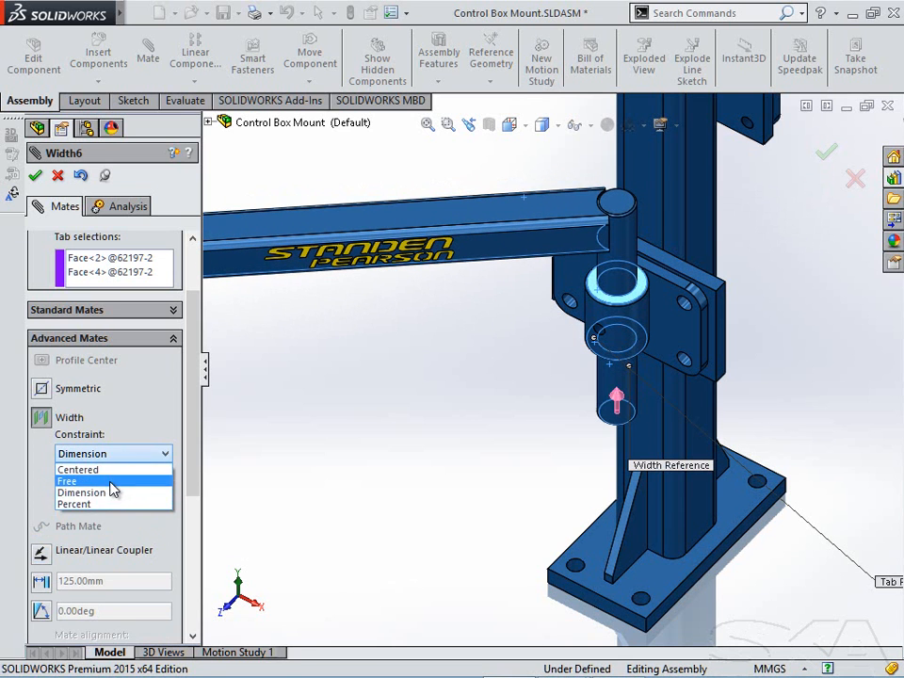
left_click(110, 482)
left_click(36, 176)
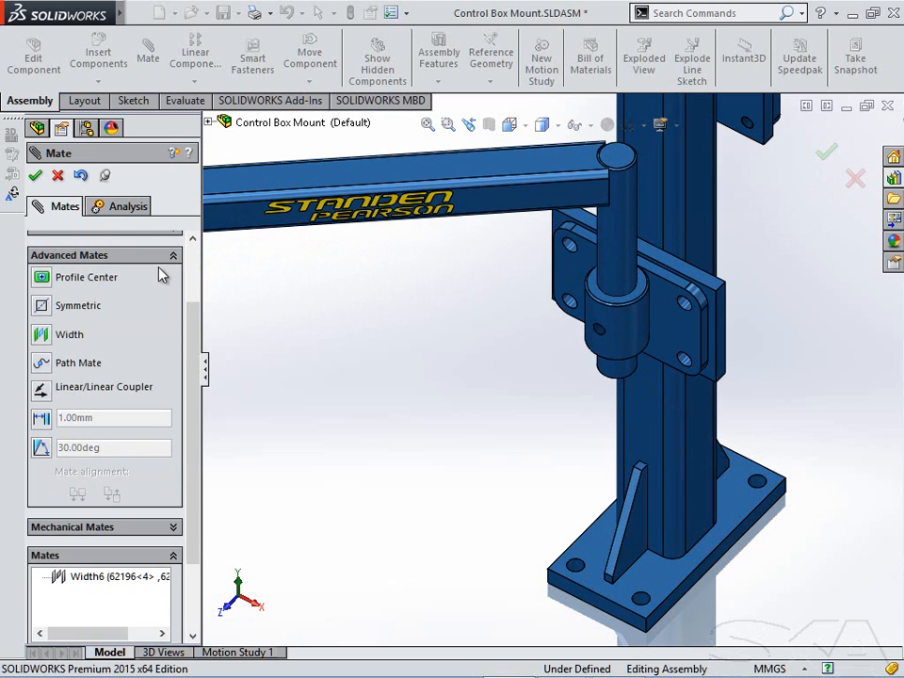
key("Escape")
- Slide the arm down until it reaches the bracket collar and swing it forward to test its travel
left_click_drag(500, 181, 512, 466)
left_click(525, 486)
scroll(521, 504, "up", 2)
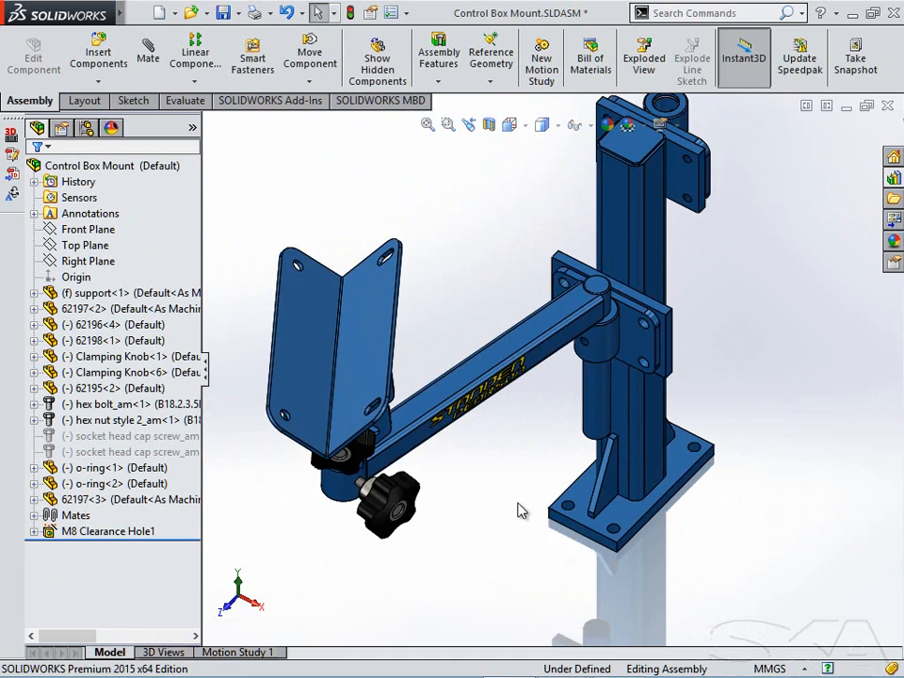
- Add an advanced limit Angle mate between the control box bracket's tab face (62198) and the stop face on the arm's end (62196)
scroll(367, 442, "down", 6)
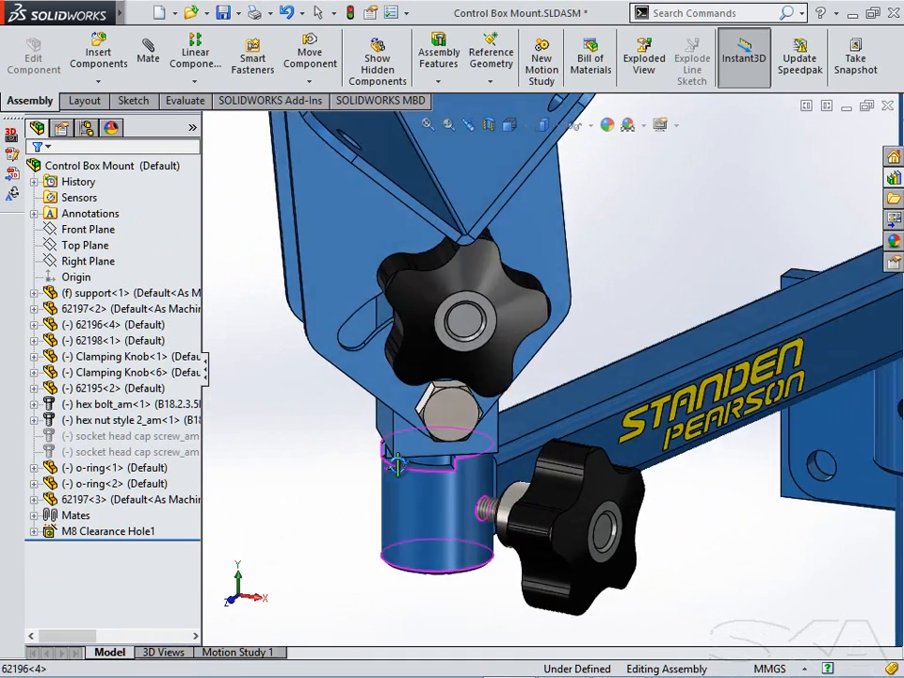
scroll(410, 459, "down", 1)
scroll(438, 476, "down", 1)
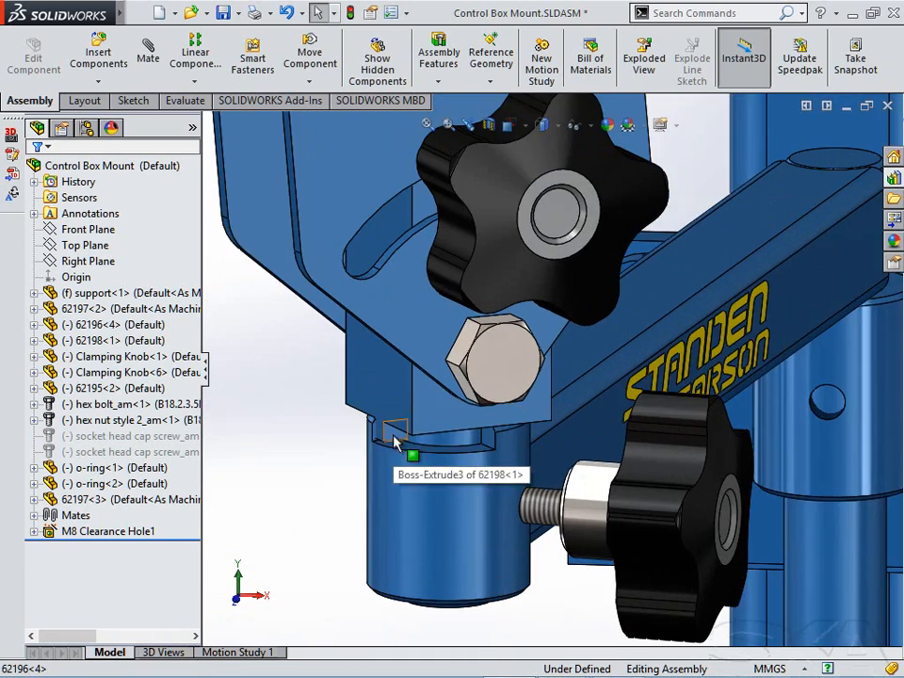
left_click(395, 440)
left_click(488, 436, "ctrl")
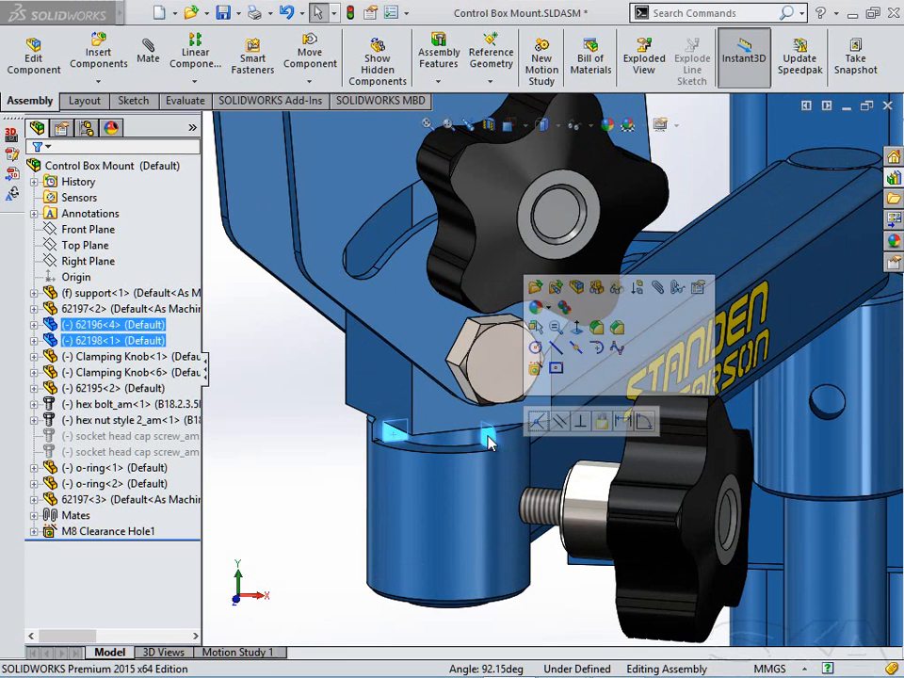
left_click(658, 288)
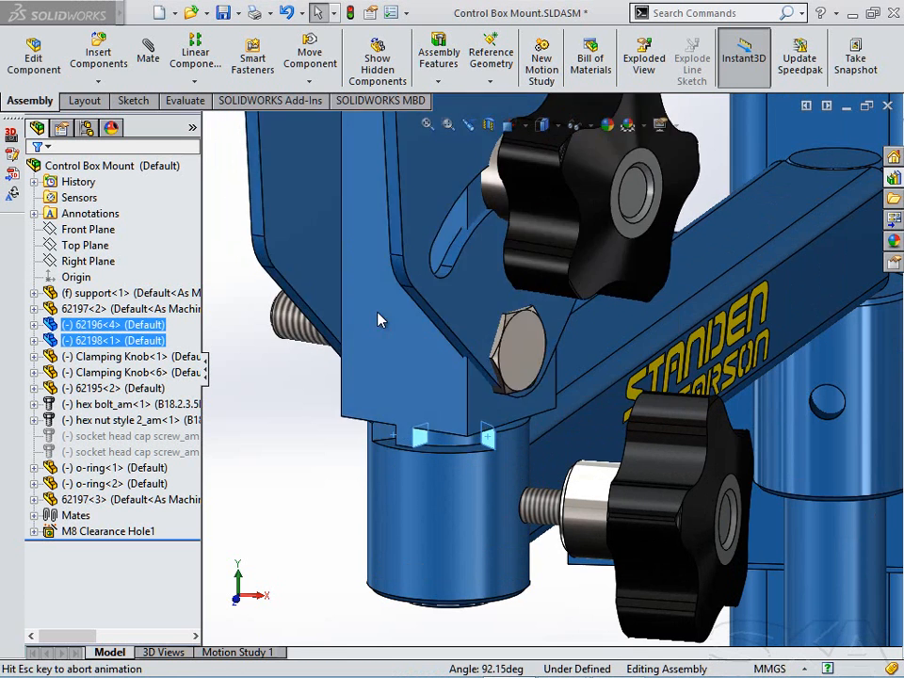
left_click_drag(196, 417, 195, 354)
left_click(147, 501)
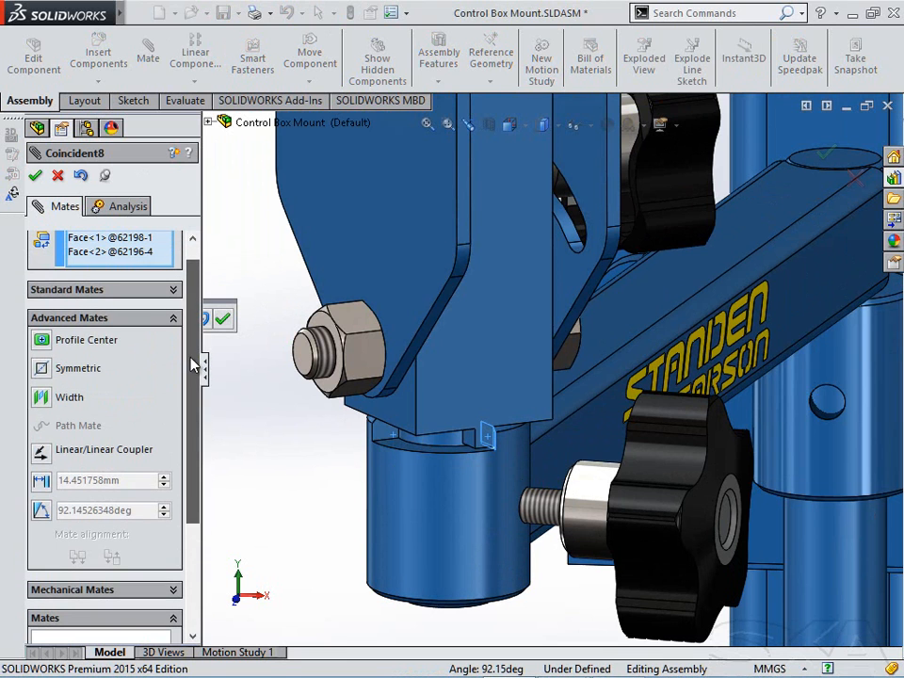
left_click(41, 511)
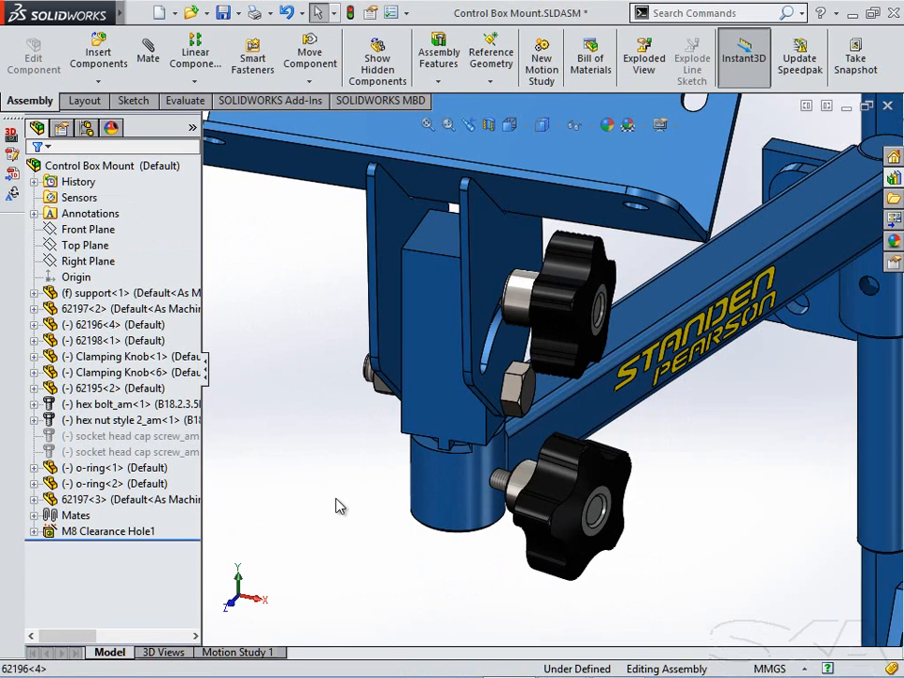
- Temporarily fix the arm 62196-4 with Move Component and swing the control box bracket around the arm's end
left_click(304, 52)
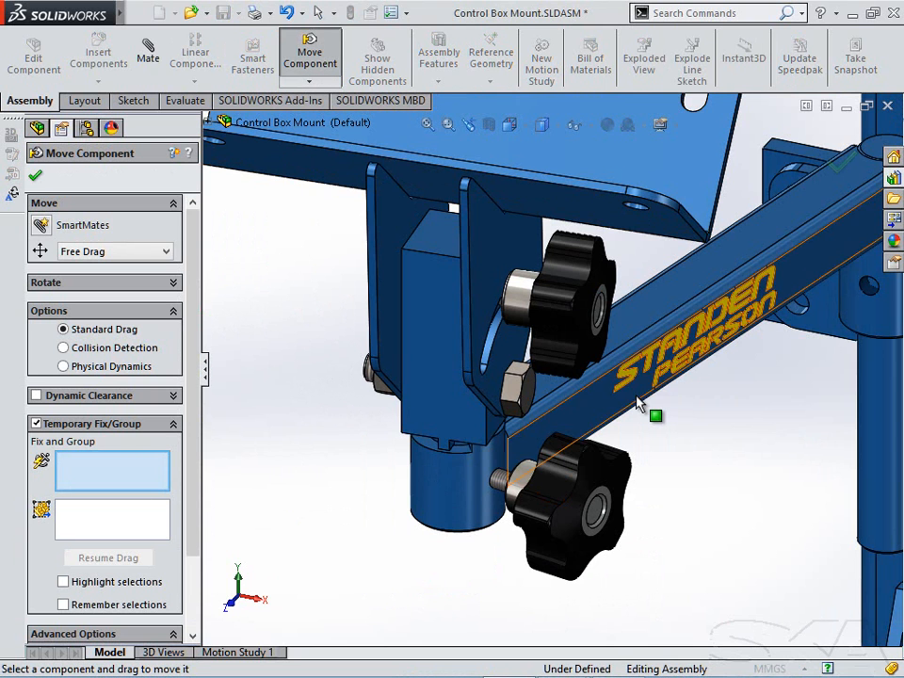
left_click(571, 505)
left_click(112, 520)
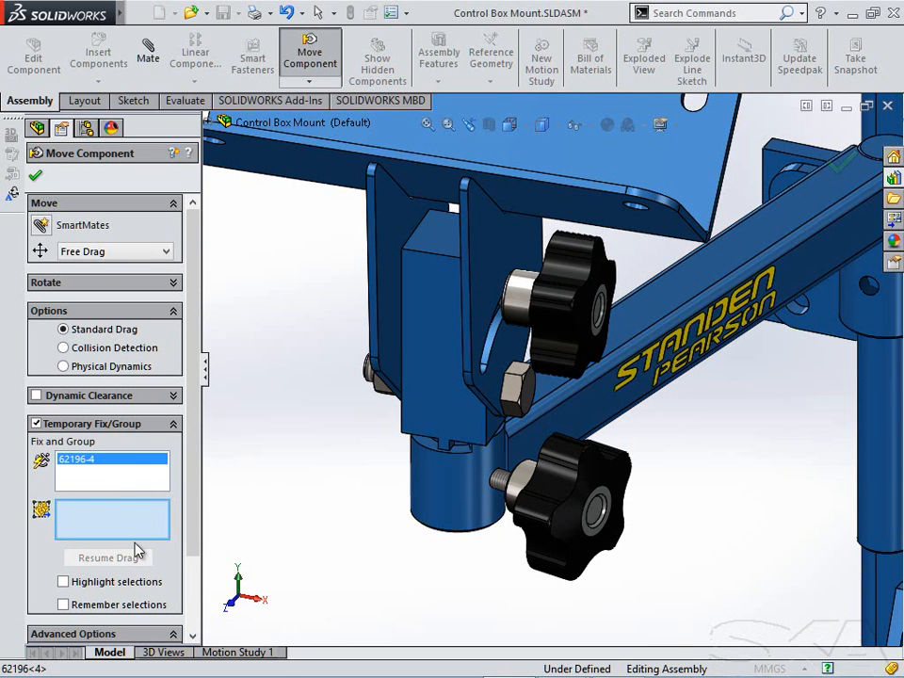
left_click(109, 467)
left_click(114, 560)
left_click_drag(437, 410, 94, 240)
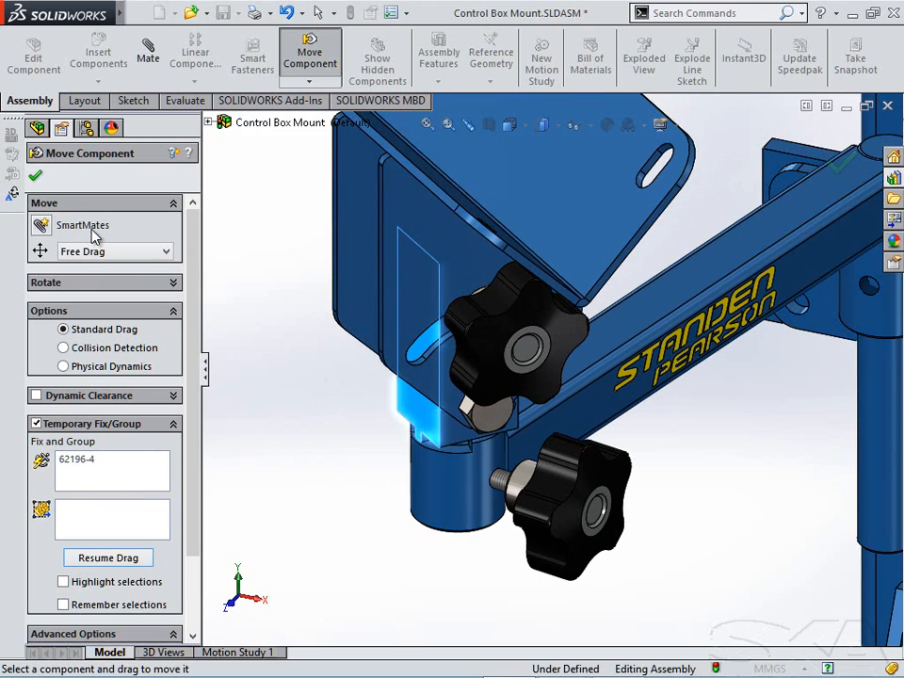
left_click(34, 179)
- Open the collar part 62197 from the assembly, unsuppress its New Bore feature and return to the Control Box Mount assembly
scroll(317, 386, "up", 4)
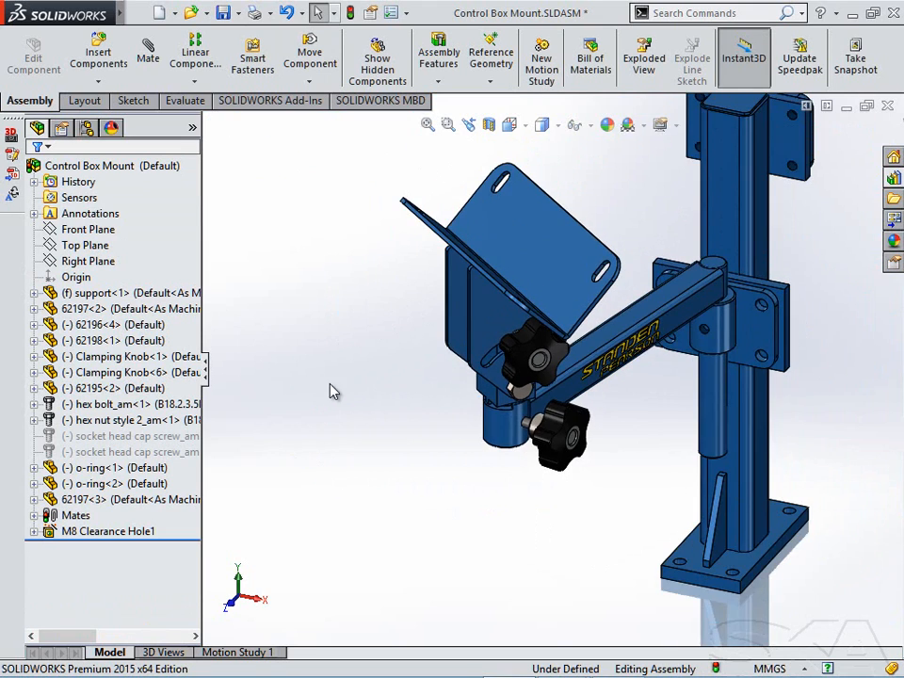
middle_click_drag(455, 423, 417, 521)
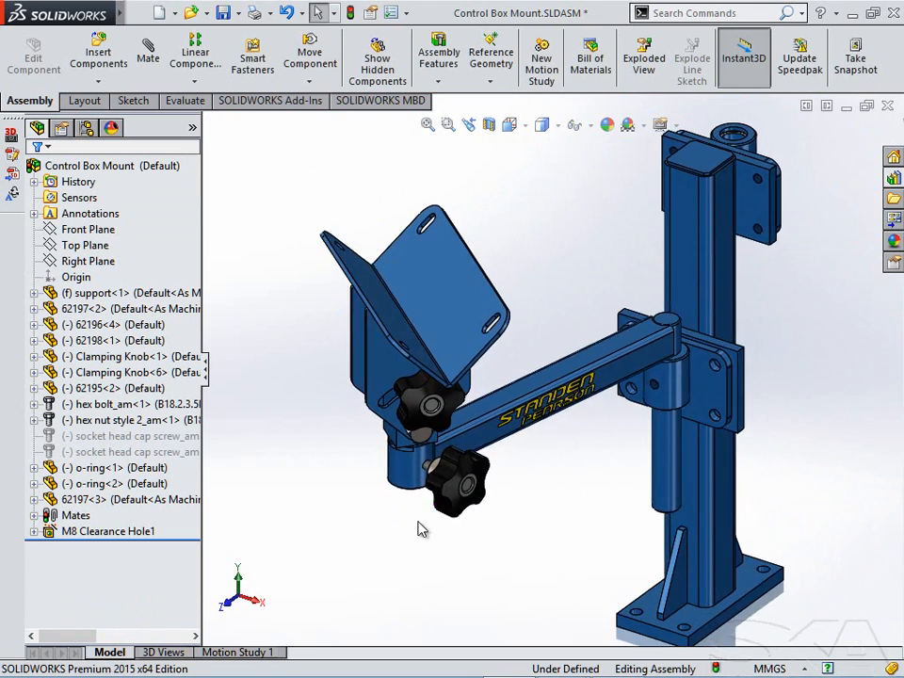
left_click(667, 381)
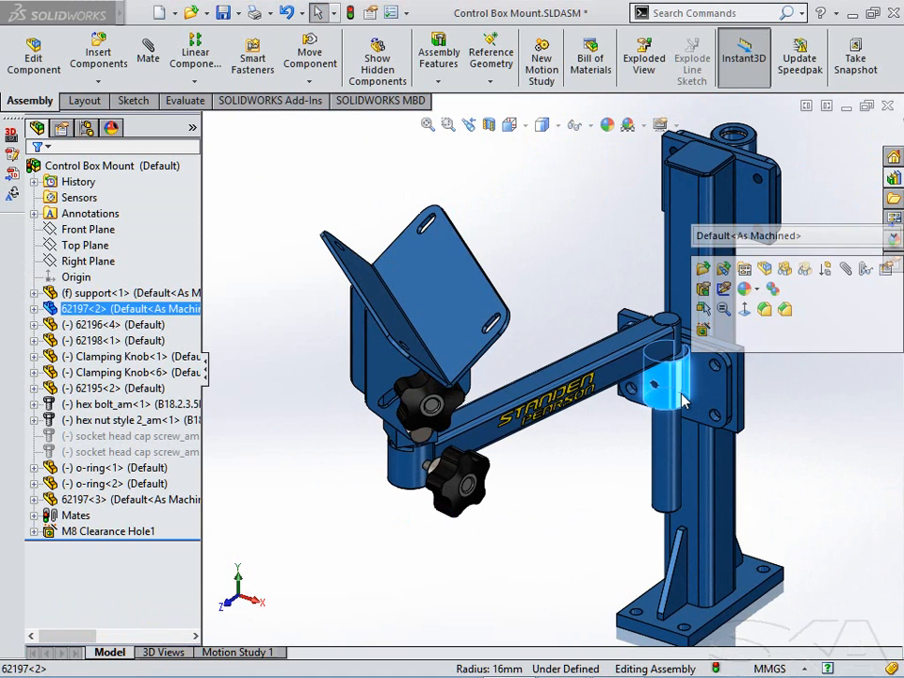
left_click(707, 275)
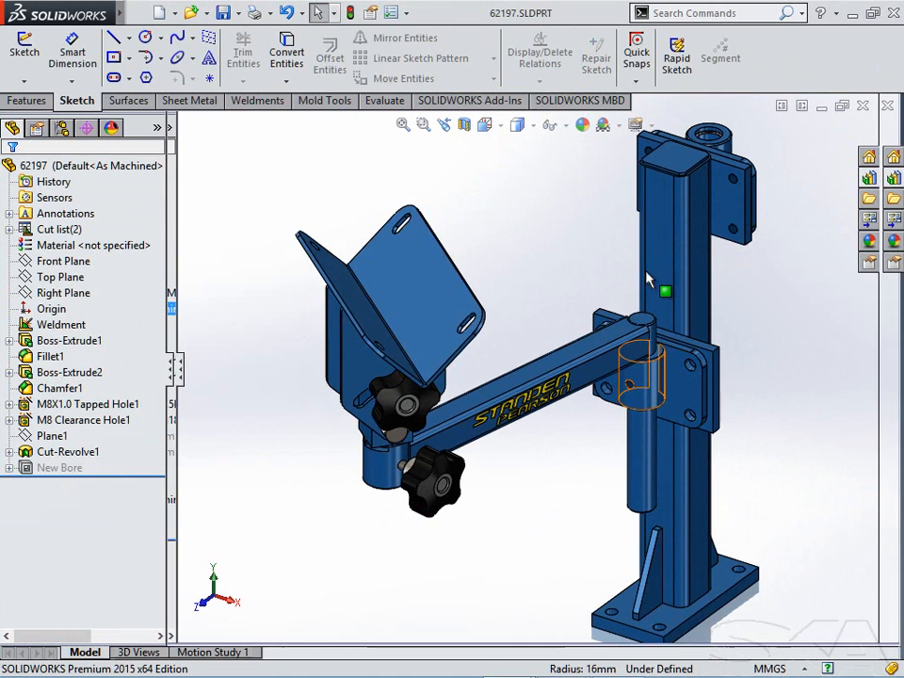
left_click(49, 471)
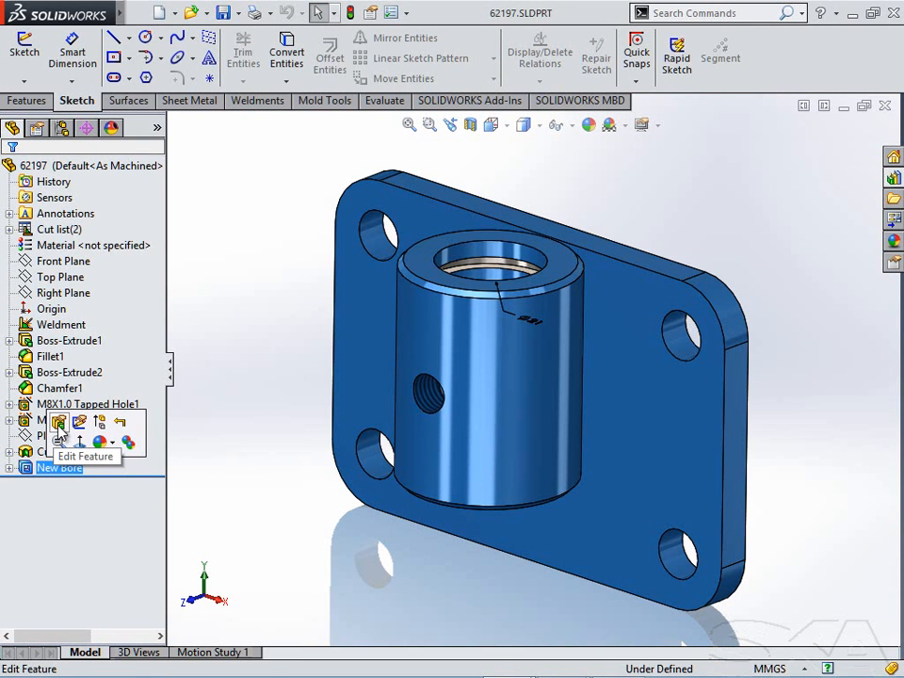
left_click(99, 423)
key("ctrl+7")
key("ctrl+Tab")
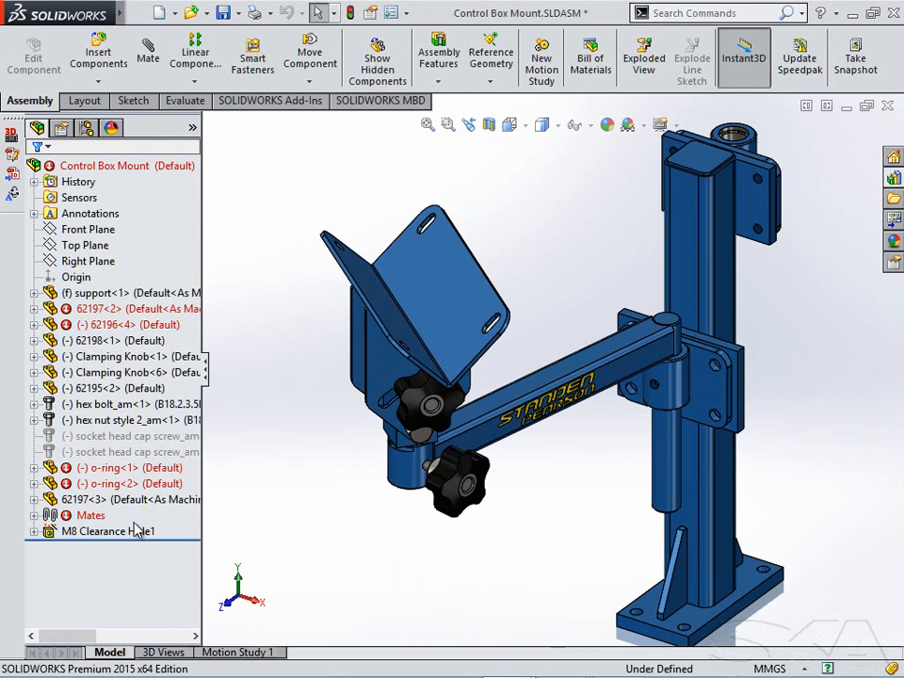
- Edit the failed Concentric14 mate and replace its missing reference with the cylindrical face of the collar 62197-2
left_click(35, 516)
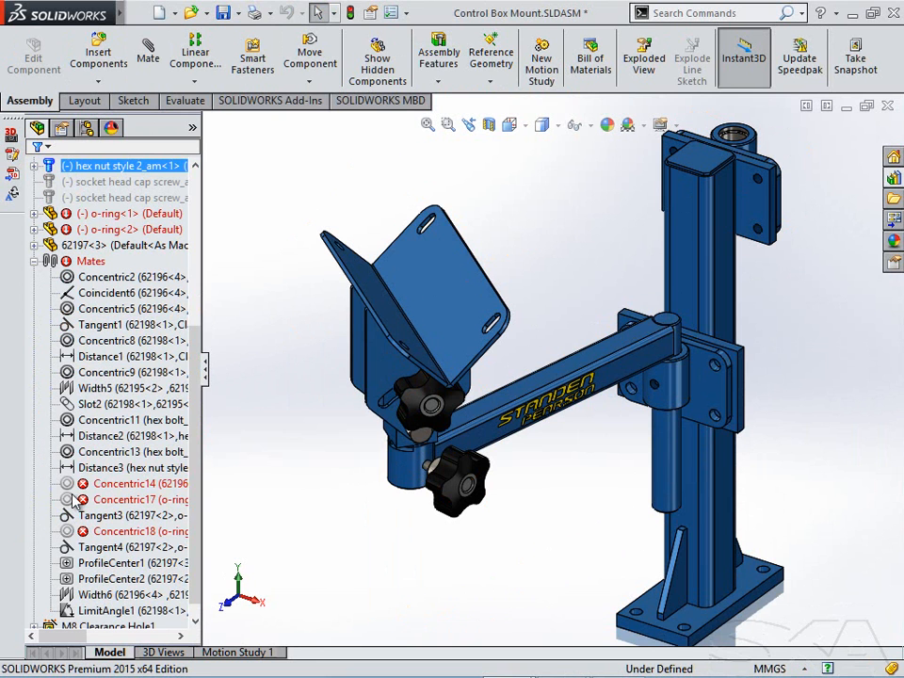
left_click(103, 482)
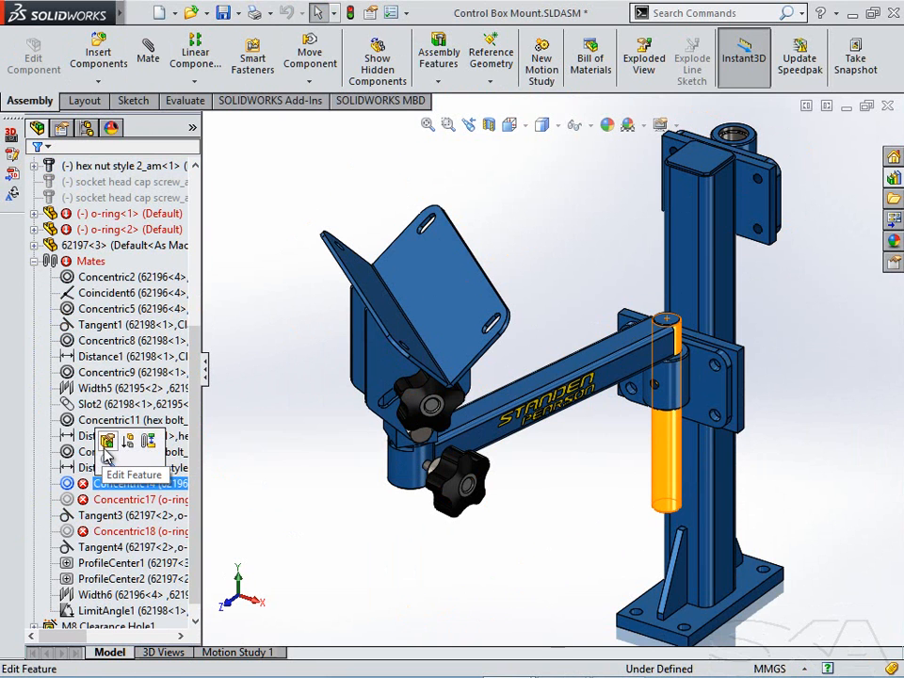
left_click(106, 453)
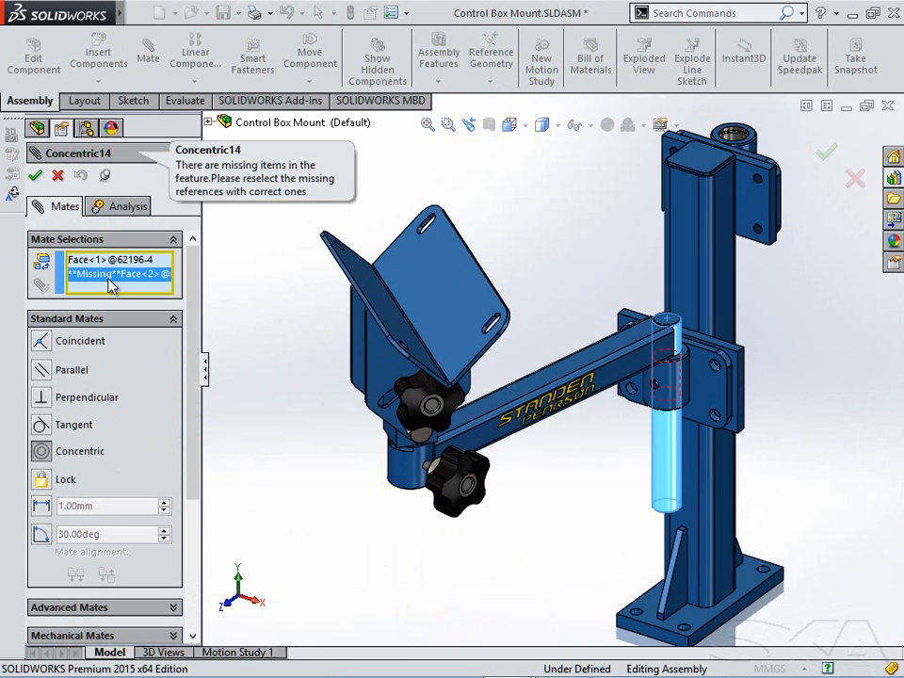
right_click(133, 278)
left_click(137, 307)
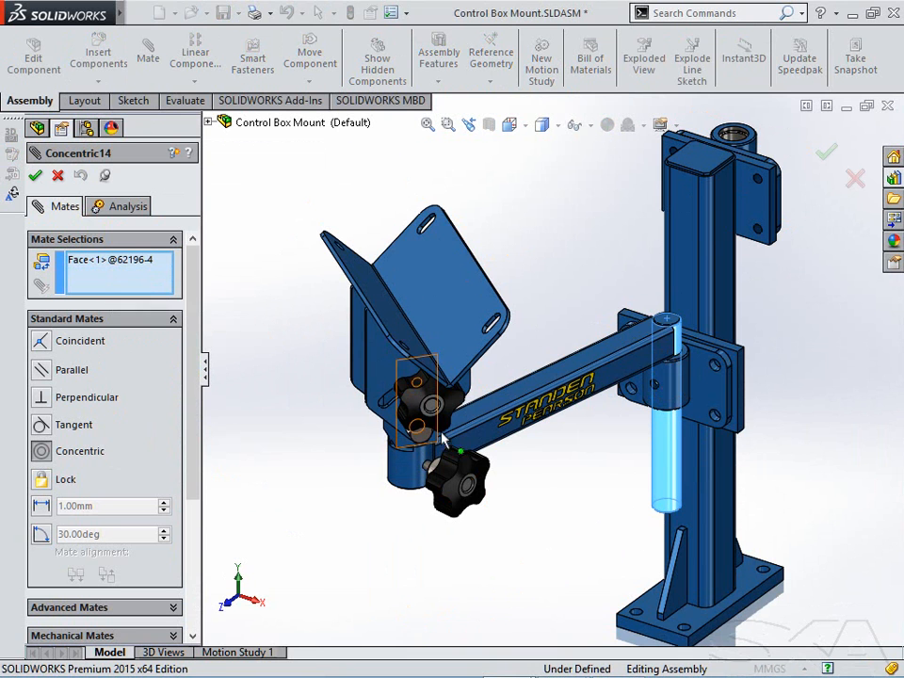
left_click(681, 392)
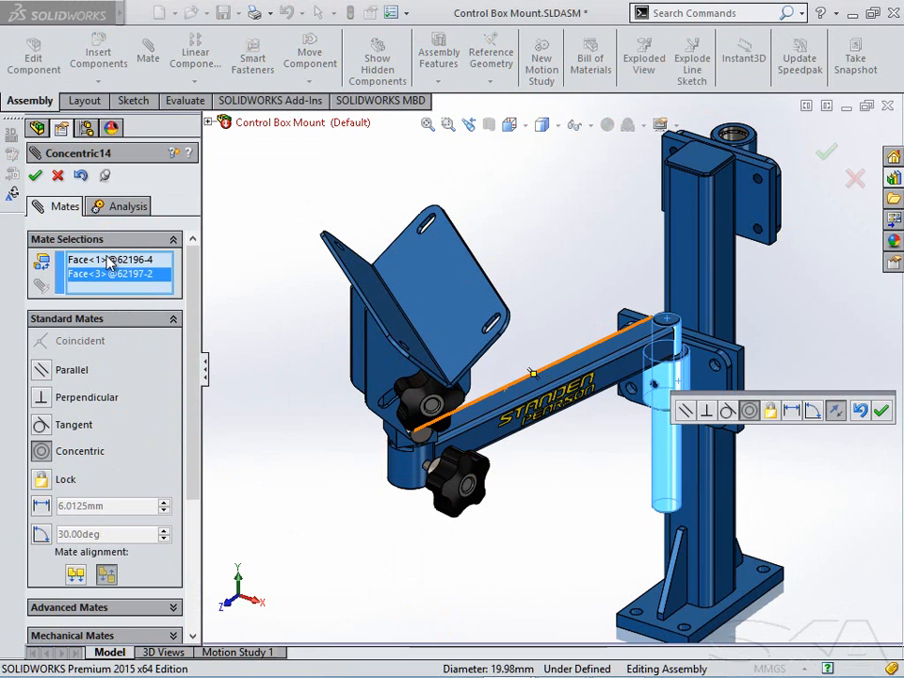
- Accept the Concentric14 edit, replace all other missing mate references and collapse the Mates folder
left_click(35, 177)
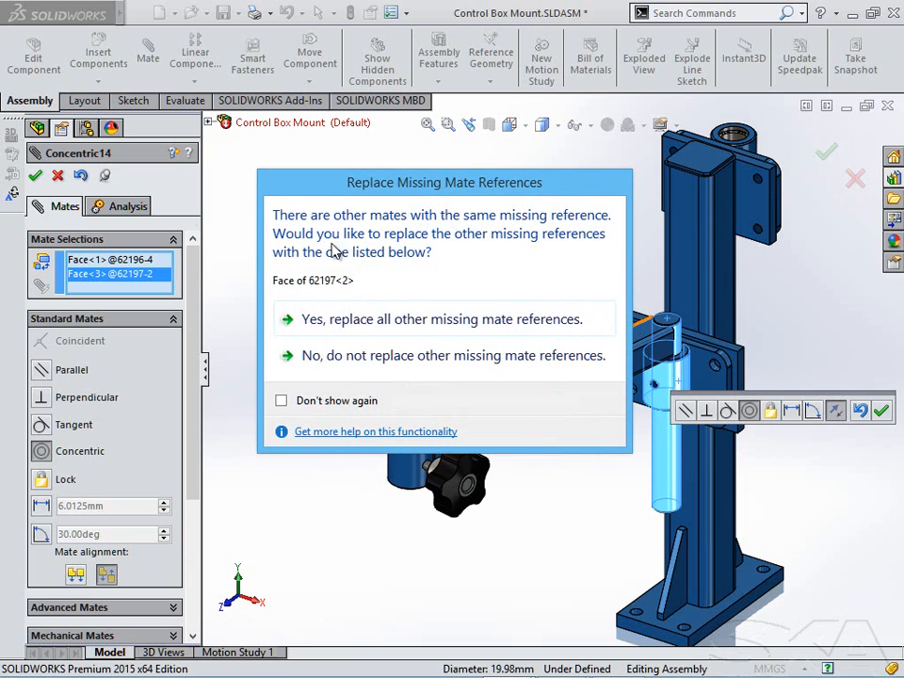
left_click(400, 320)
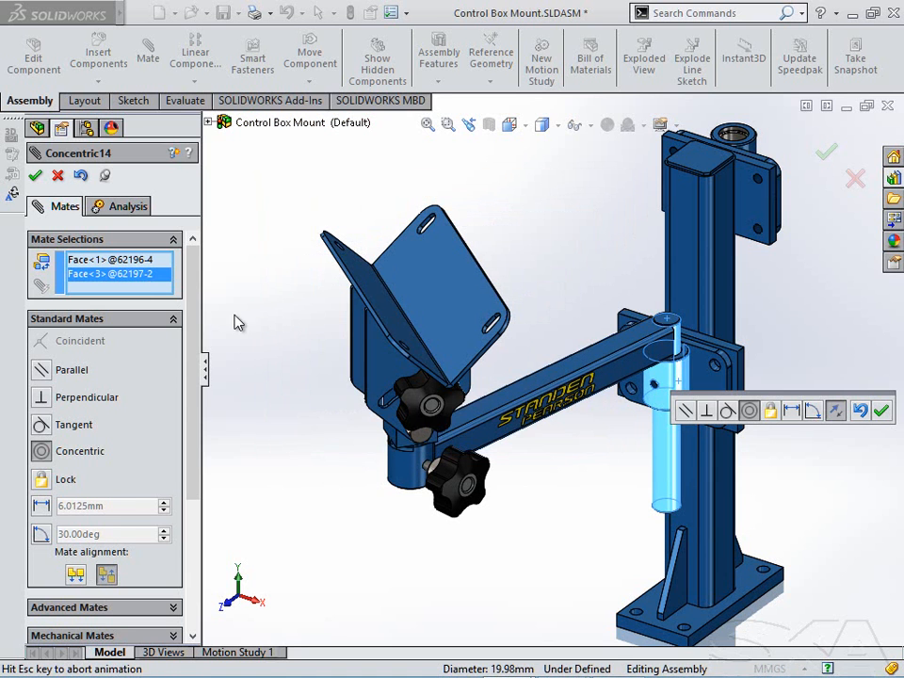
left_click(34, 176)
left_click(35, 178)
left_click_drag(194, 375, 190, 276)
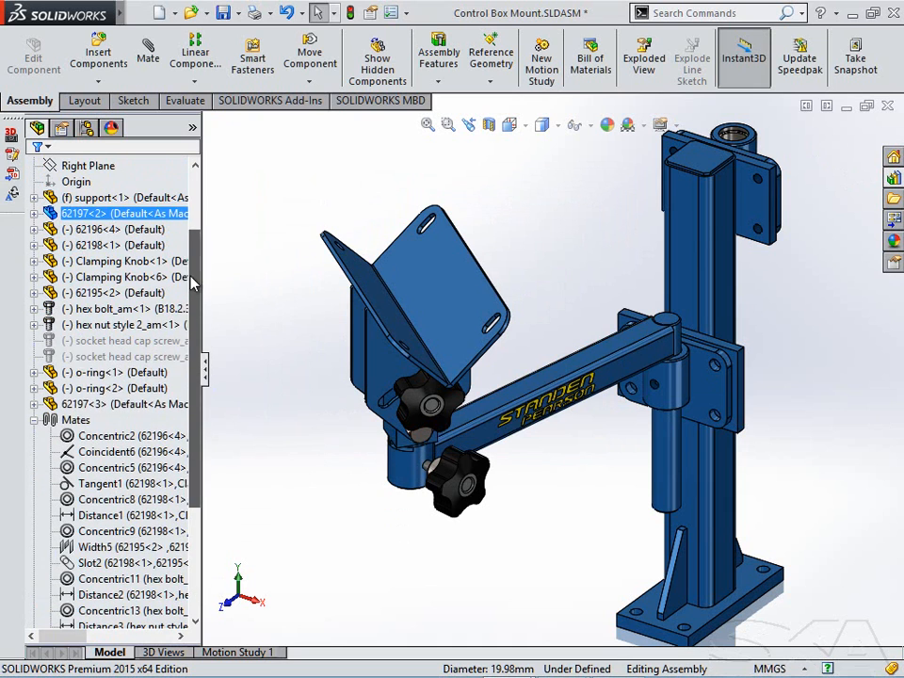
left_click(34, 420)
- Slide the arm upward along the collar so its underside stands clear of the collar's top
middle_click_drag(310, 535, 297, 514)
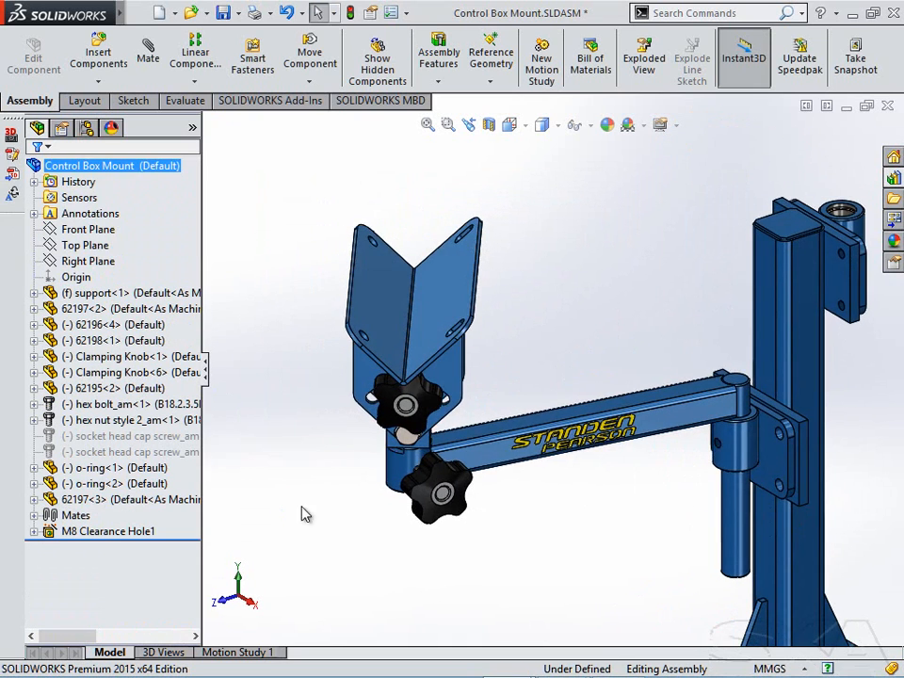
middle_click_drag(502, 537, 463, 464, "ctrl")
left_click_drag(470, 385, 436, 321)
left_click(563, 515)
middle_click_drag(550, 466, 507, 486, "ctrl")
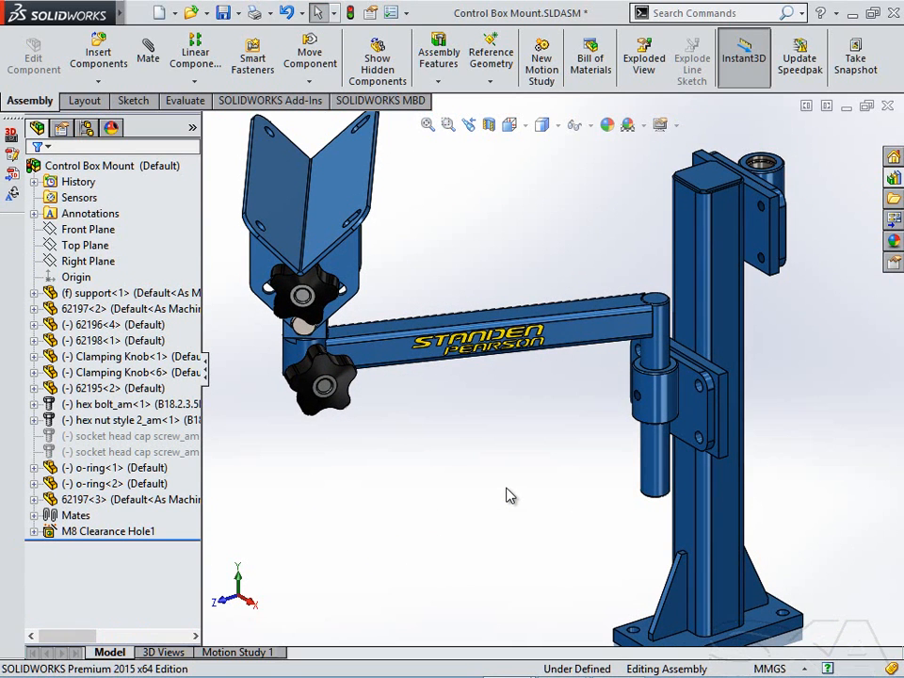
- Insert Clamping Knob.SLDPRT, turn it about Y so its stud faces the collar, and place it beside the collar
left_click(99, 56)
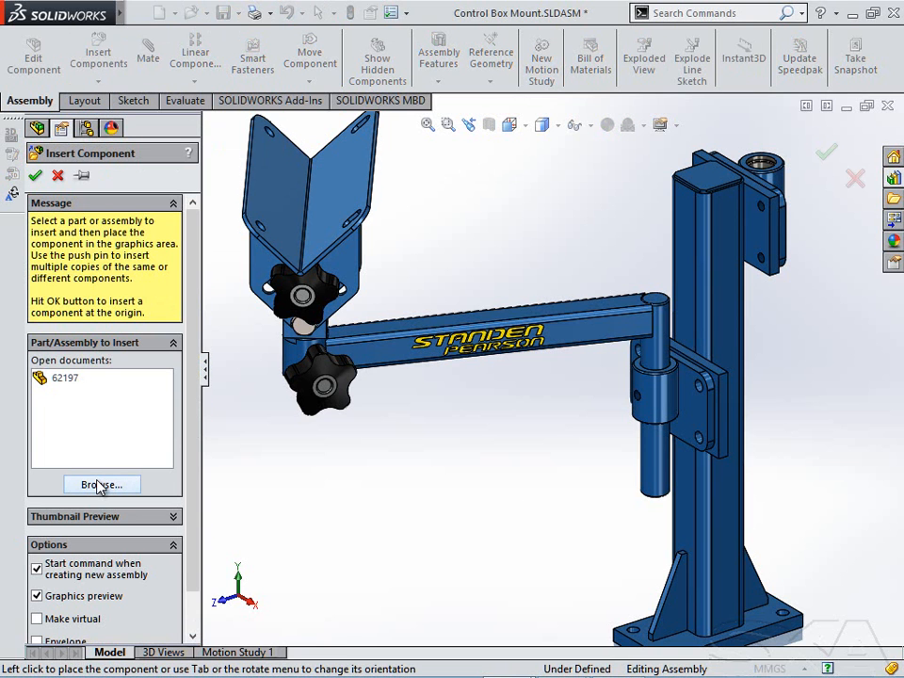
left_click(100, 486)
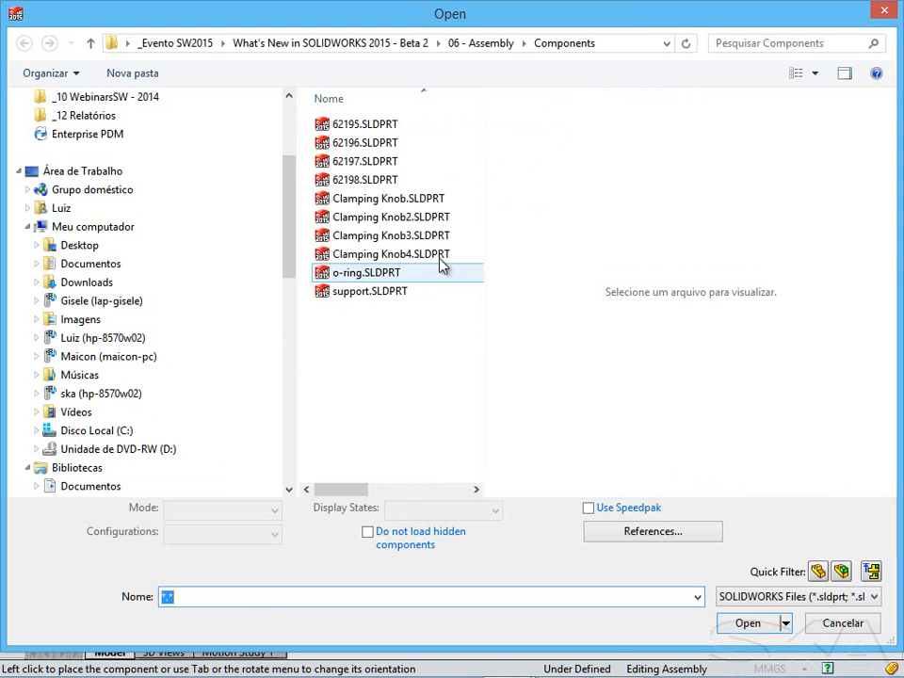
double_click(414, 200)
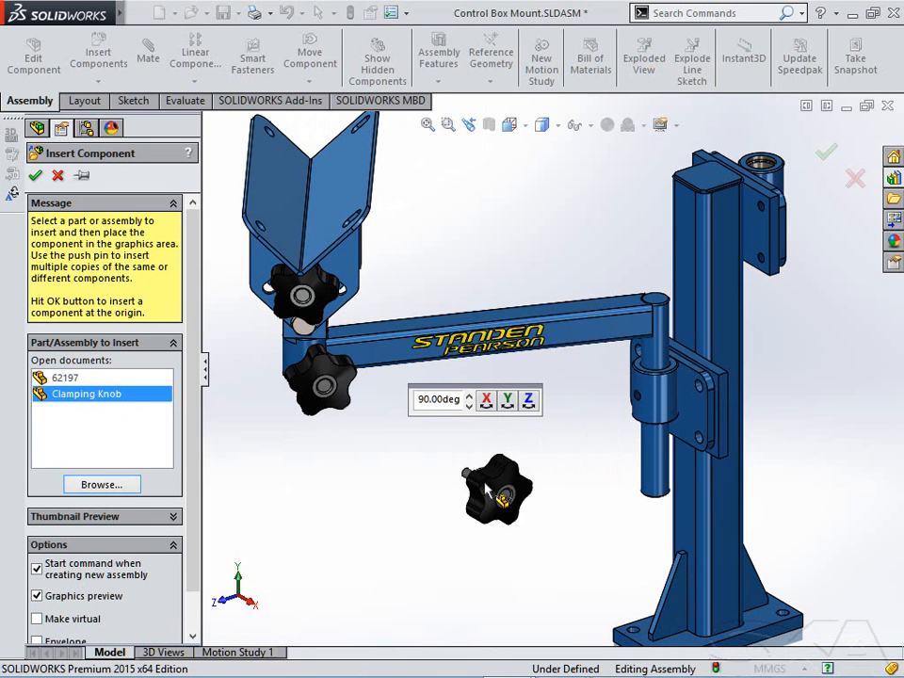
left_click(509, 409)
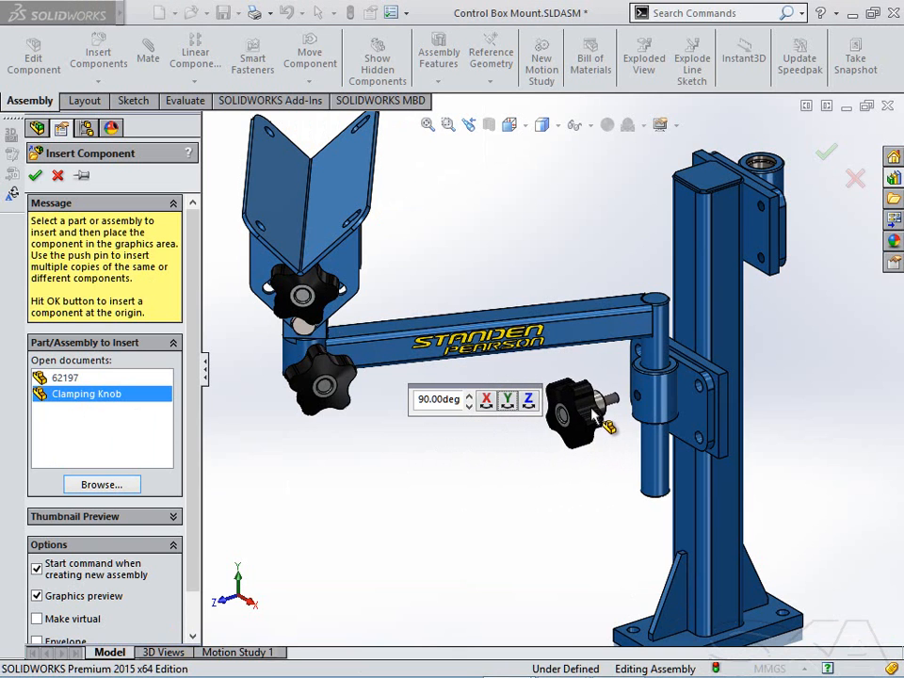
left_click(609, 424)
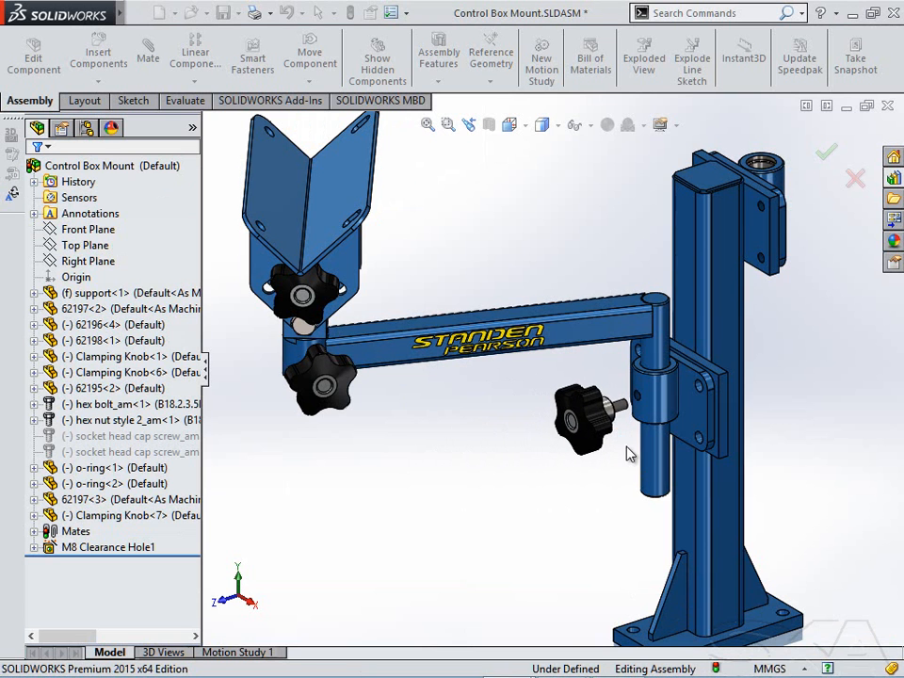
- Mate the new knob's threaded stud concentrically with the tapped hole in the collar
scroll(627, 429, "down", 5)
left_click(576, 350)
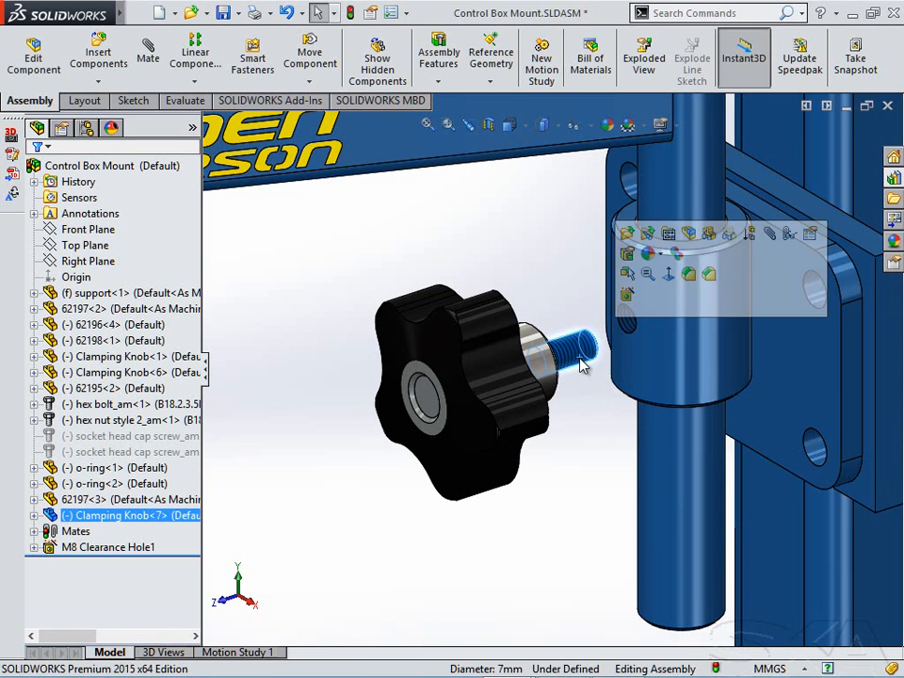
left_click(629, 316, "ctrl")
left_click(740, 313)
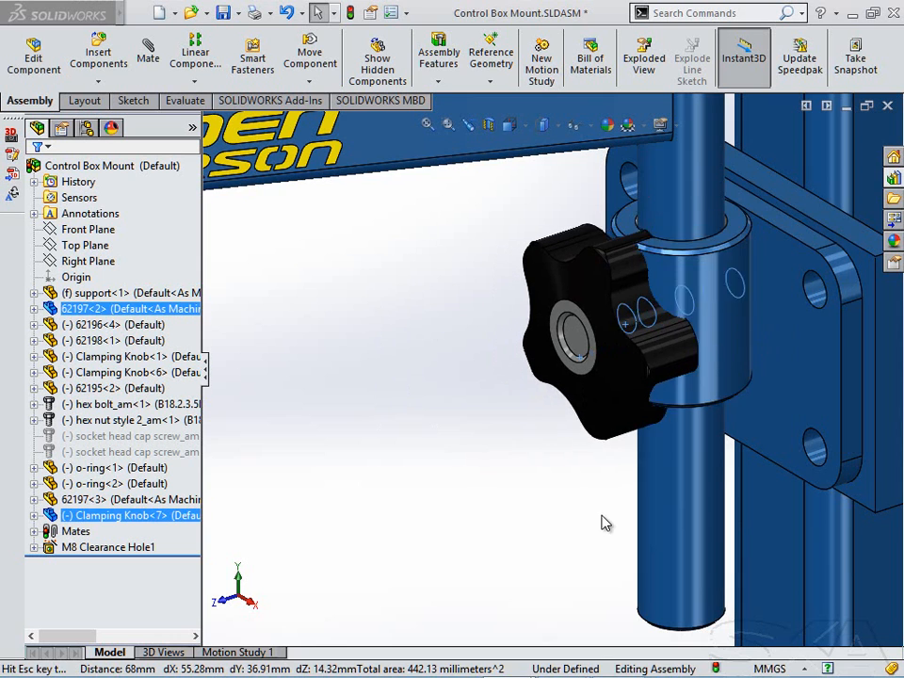
- Make the newest clamping knob on the collar independent, saving it as Clamping Knob5.SLDPRT in the Components folder
scroll(424, 474, "up", 8)
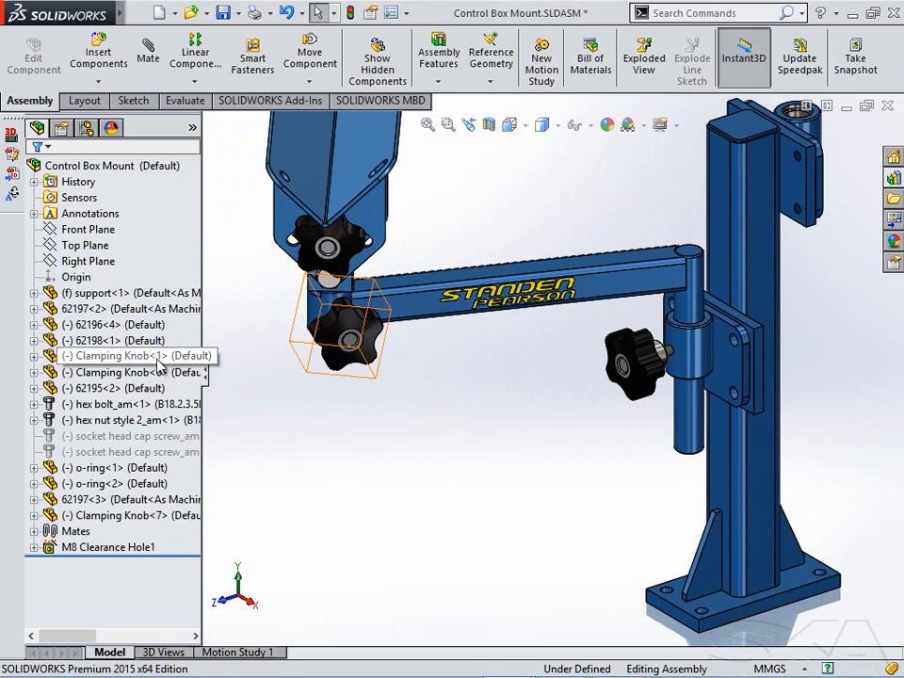
left_click(151, 468)
left_click(149, 516)
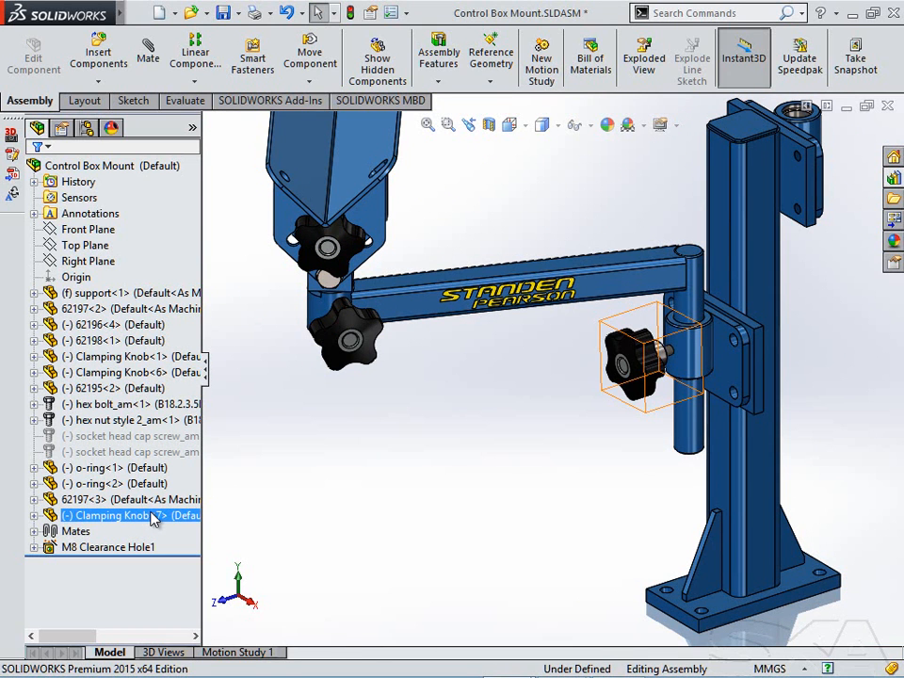
right_click(159, 518)
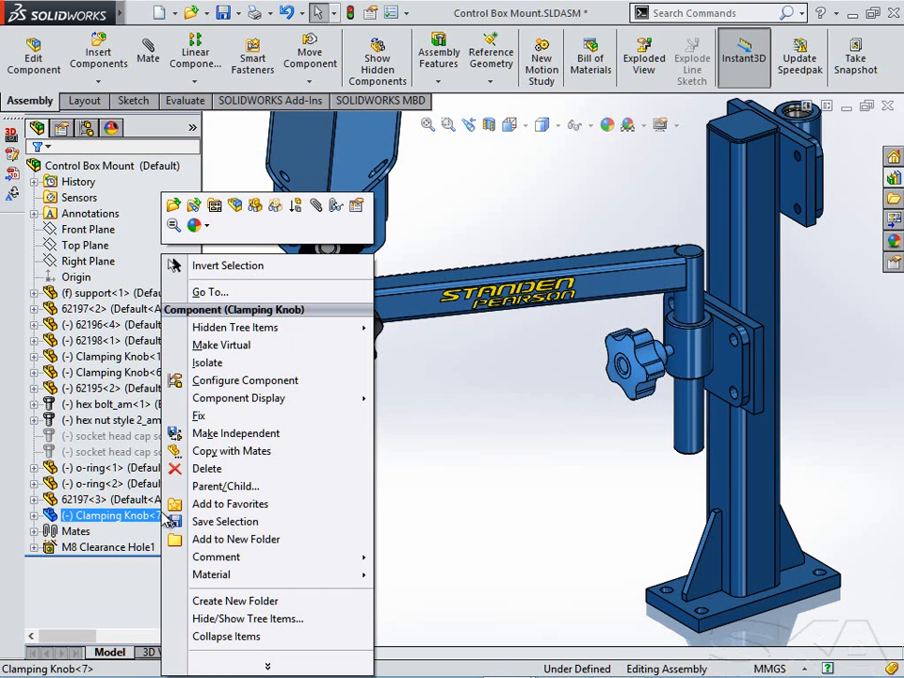
left_click(228, 433)
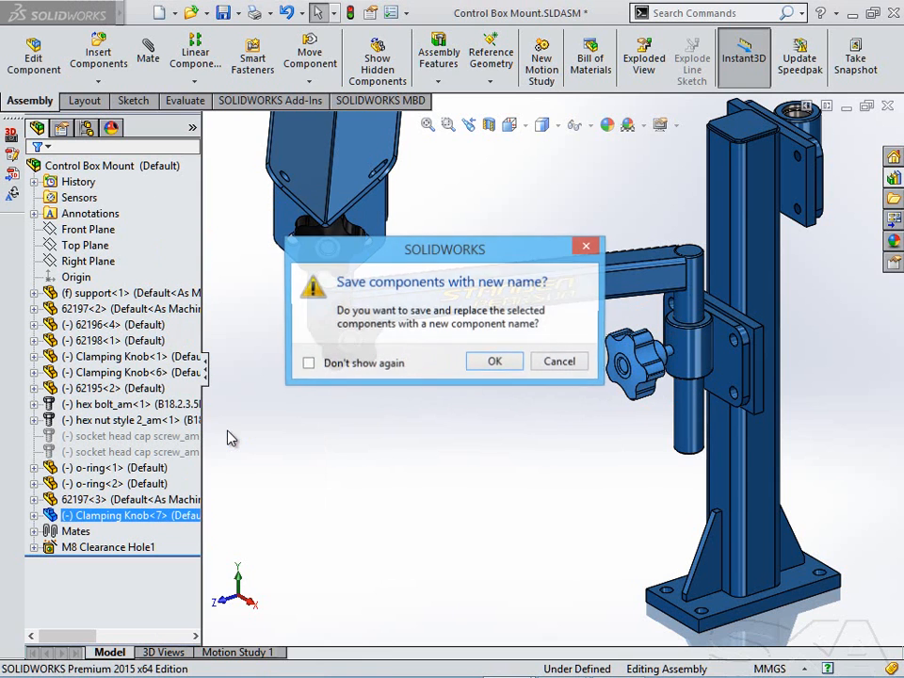
left_click(490, 362)
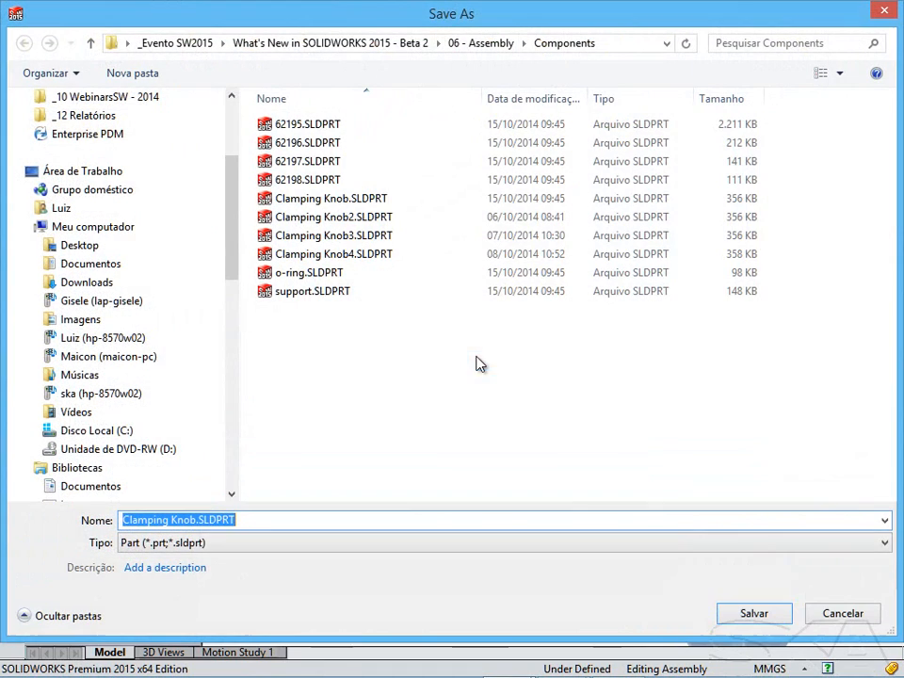
left_click(197, 521)
type("5")
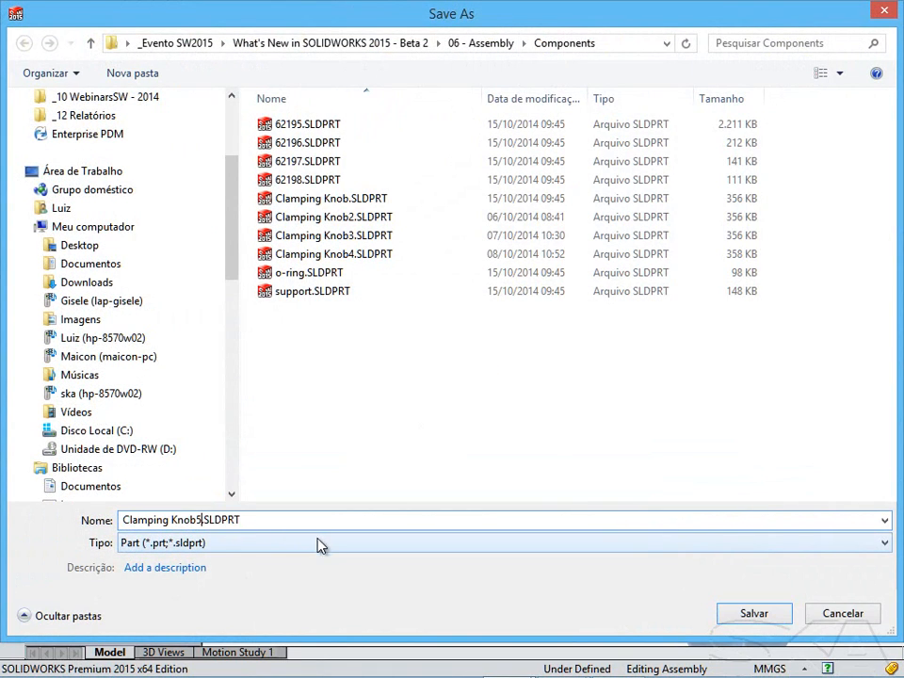
left_click(749, 617)
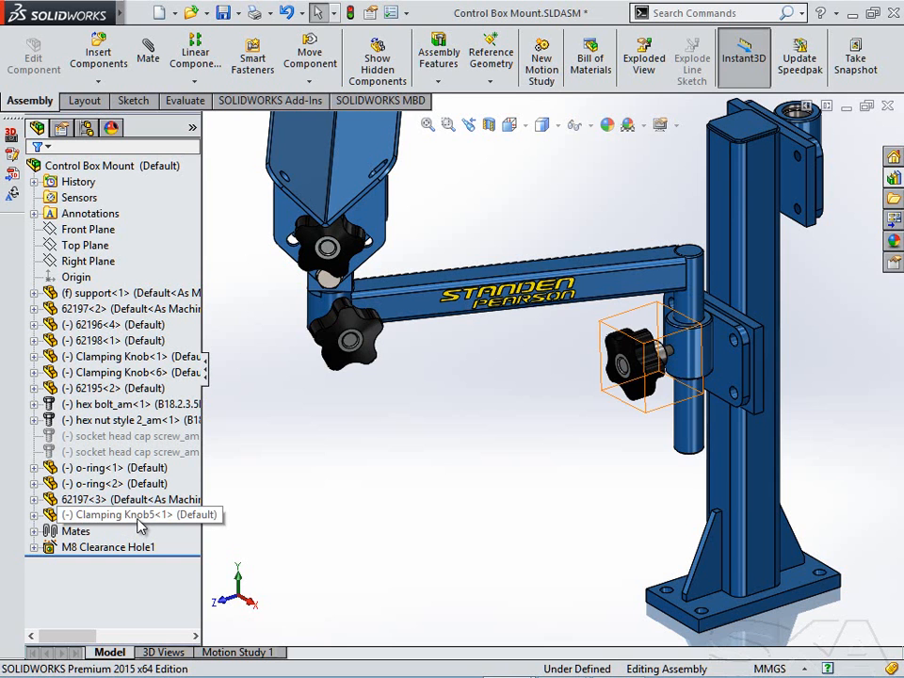
- Remove the V-shaped bracket 62195 from the end of the arm
scroll(393, 487, "up", 4)
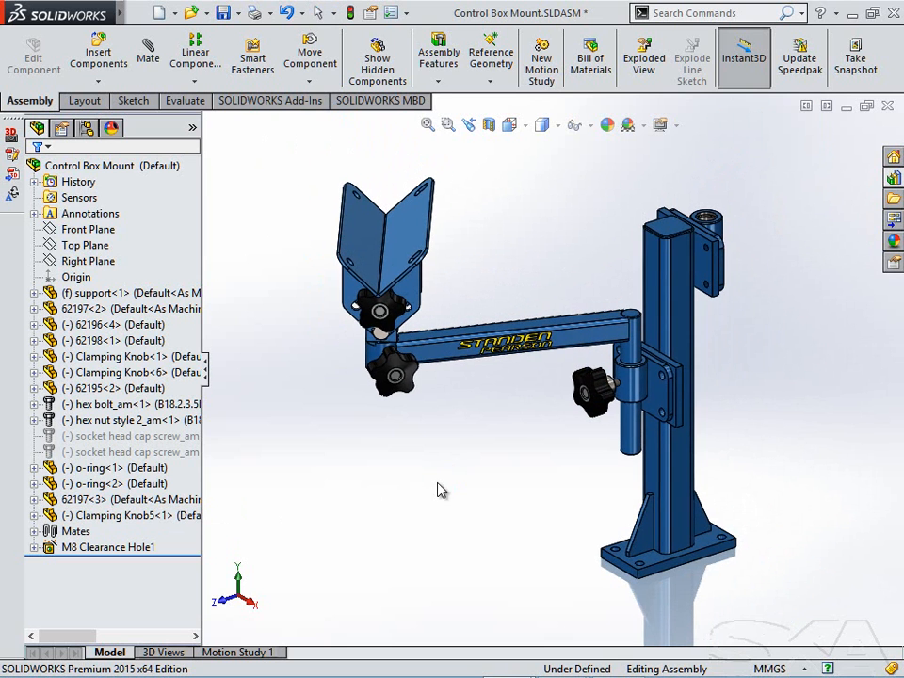
left_click(410, 258)
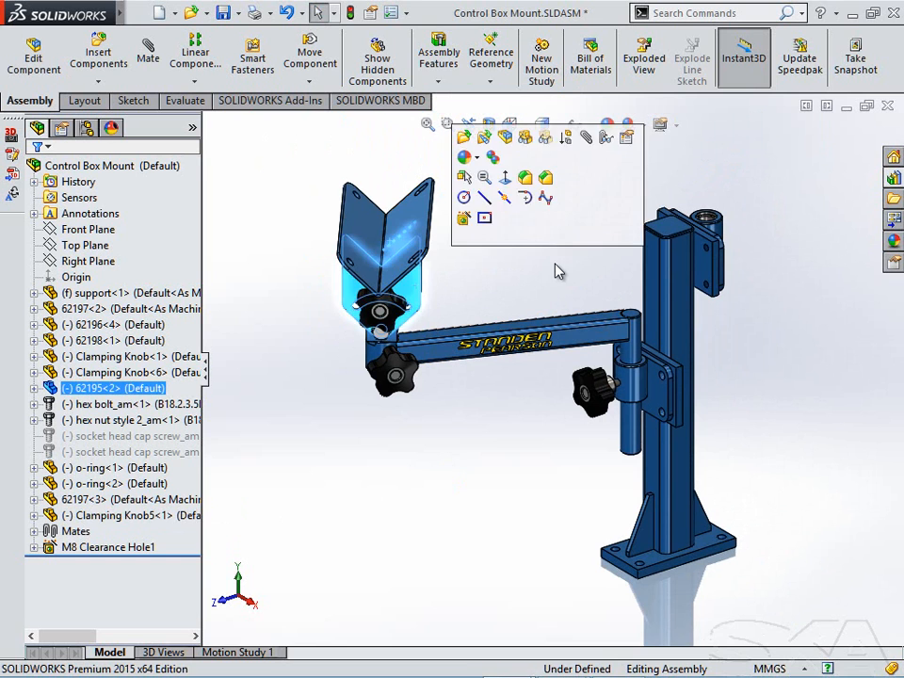
key("ctrl+x")
- Start Copy with Mates for the arm, end block, two knobs, bolt and nut, using the upper collar's outer cylindrical face for Concentric14
left_click_drag(513, 174, 339, 509)
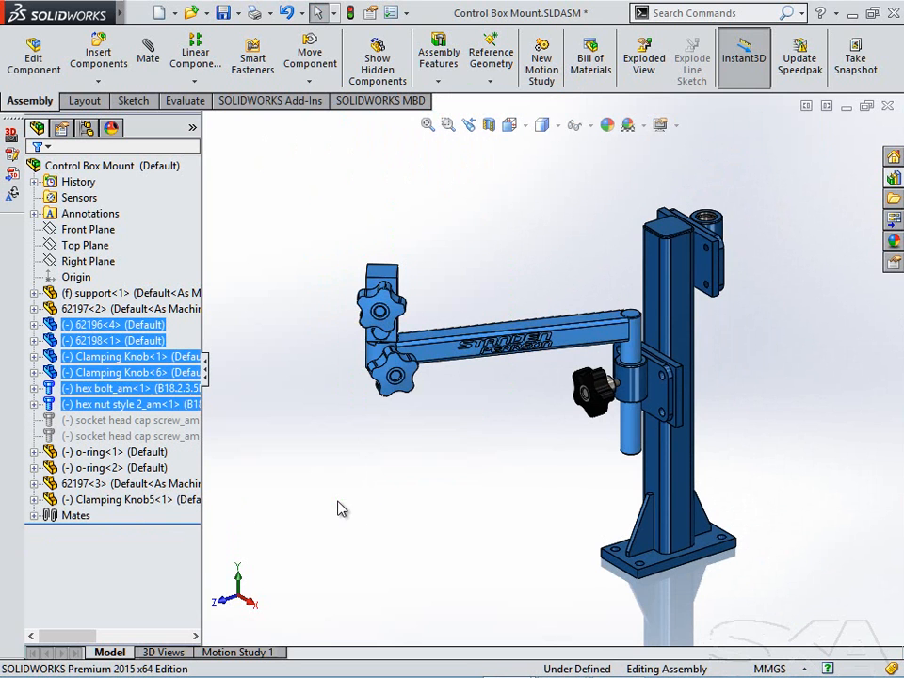
left_click(99, 81)
left_click(144, 149)
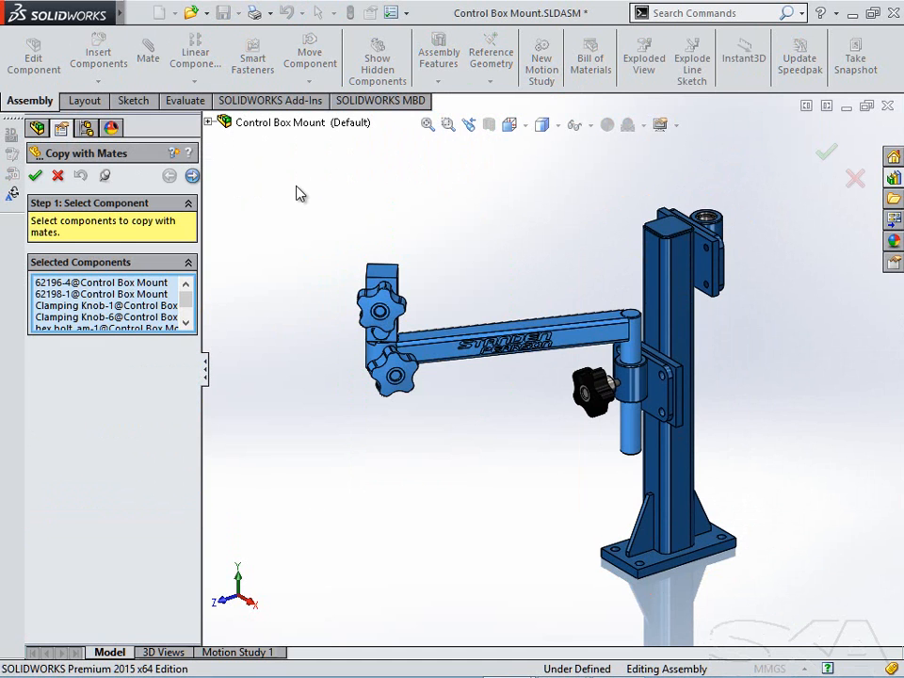
left_click(192, 175)
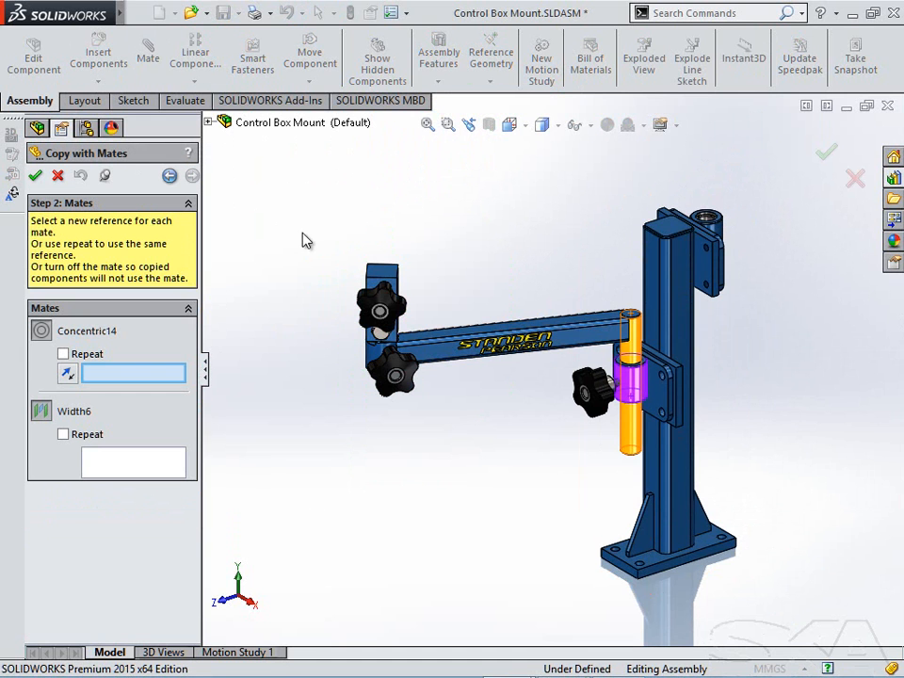
left_click(718, 229)
- Use the upper collar's bottom and top faces as the new Width6 references, place the copied arm and finish Copy with Mates
middle_click_drag(717, 228, 256, 578)
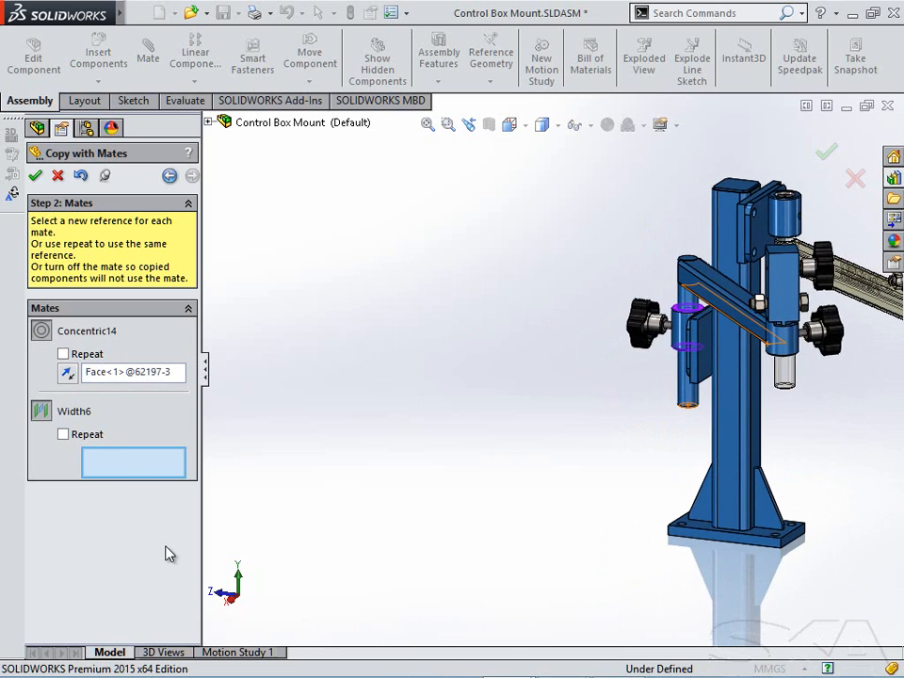
middle_click_drag(659, 322, 520, 344)
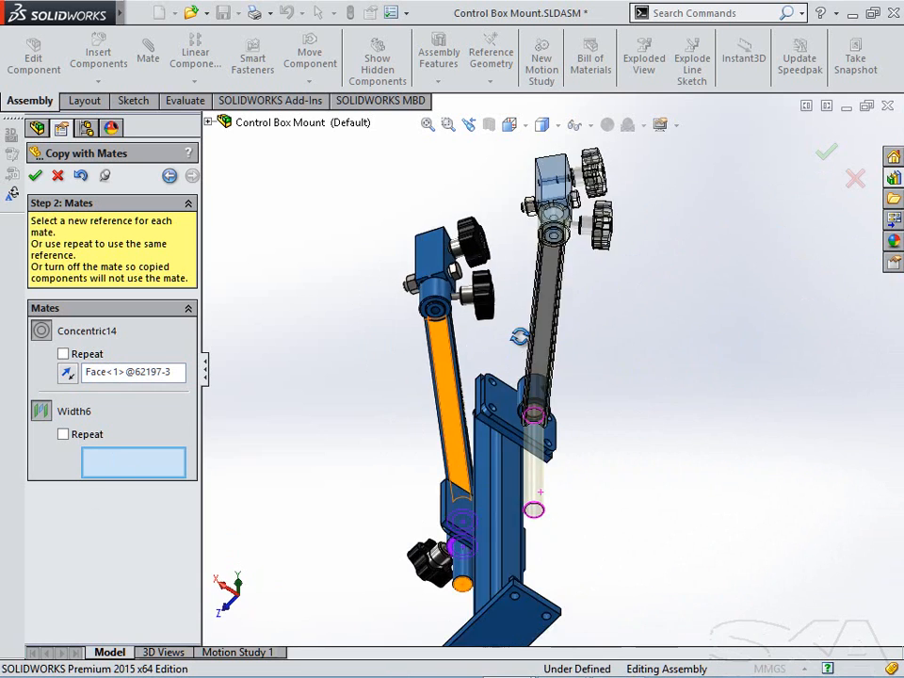
scroll(556, 452, "down", 5)
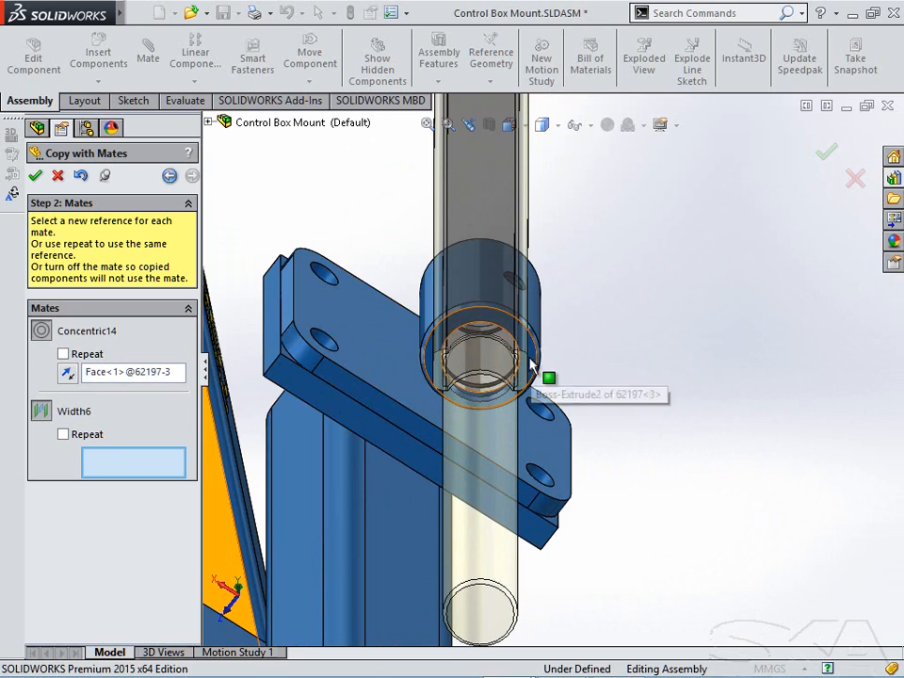
left_click(530, 365)
middle_click_drag(548, 347, 575, 446)
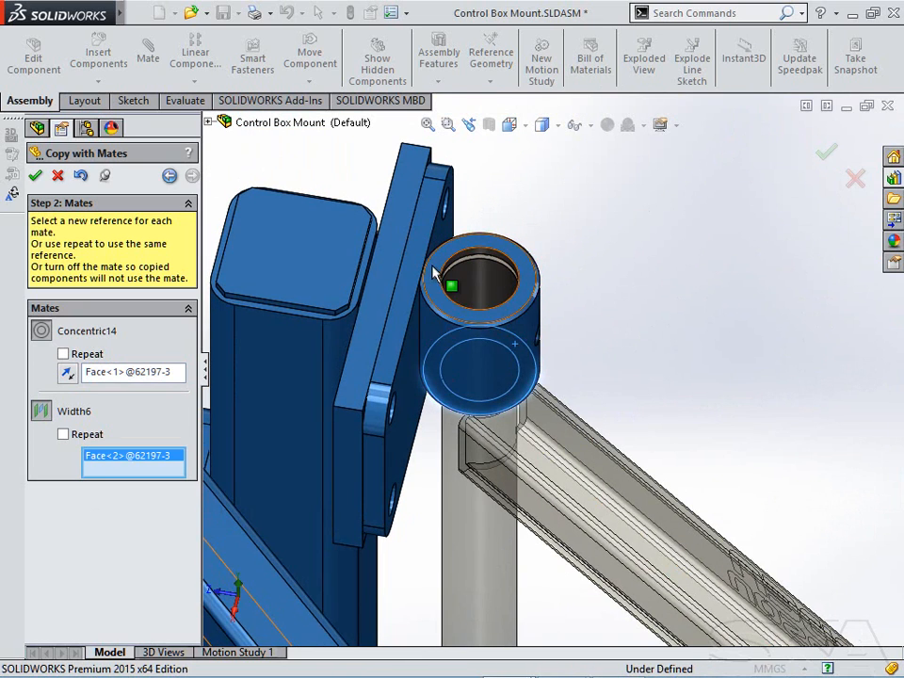
left_click(448, 308)
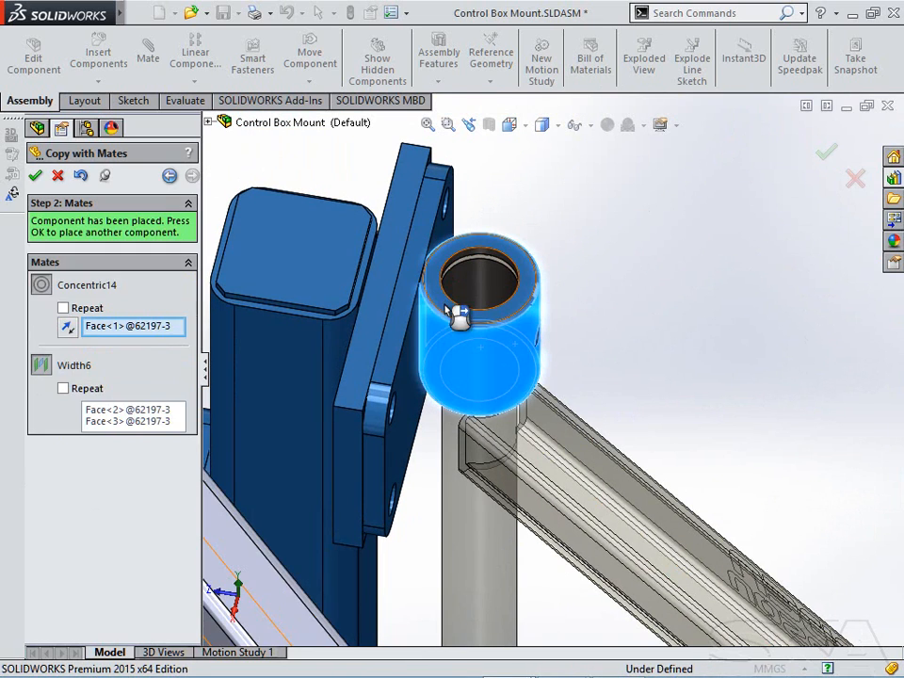
scroll(448, 308, "up", 3)
left_click(36, 175)
scroll(530, 393, "up", 3)
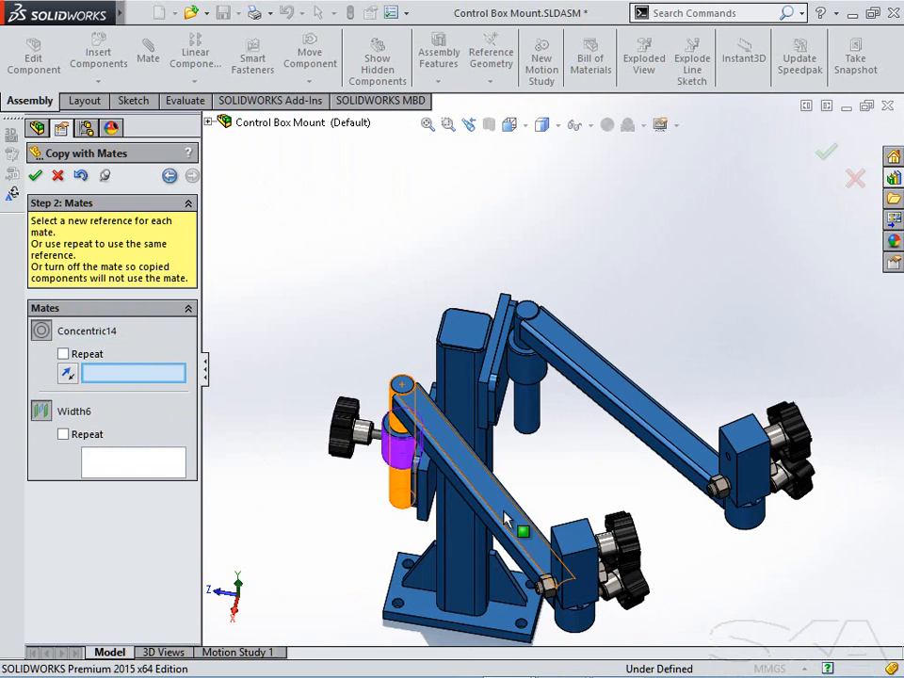
key("Escape")
- Swing the original and copied arms about their collars and show the assembly in isometric view
left_click_drag(505, 538, 264, 235)
left_click_drag(603, 381, 663, 252)
left_click(619, 484)
key("ctrl+7")
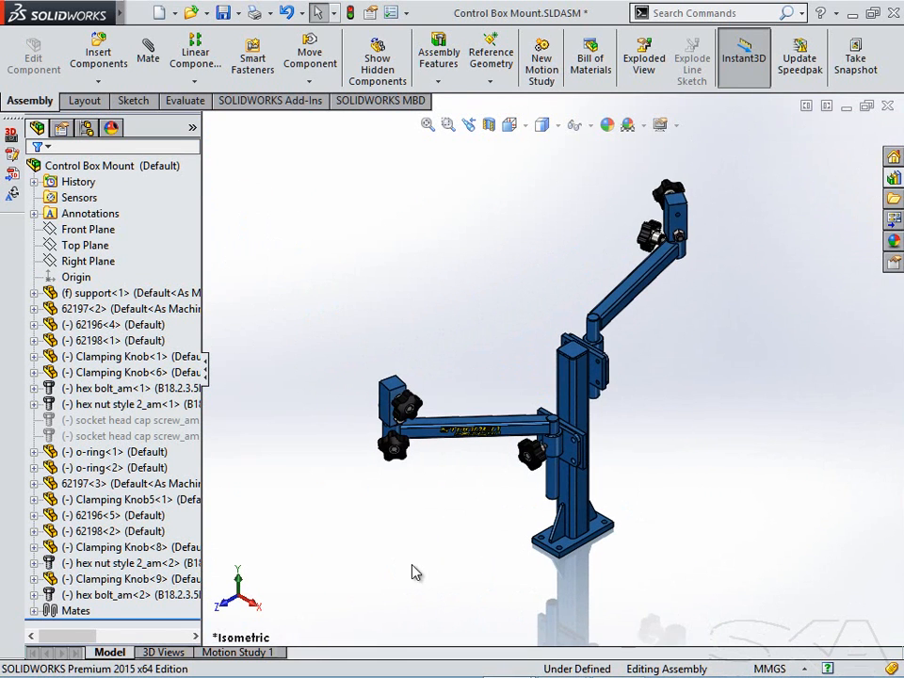